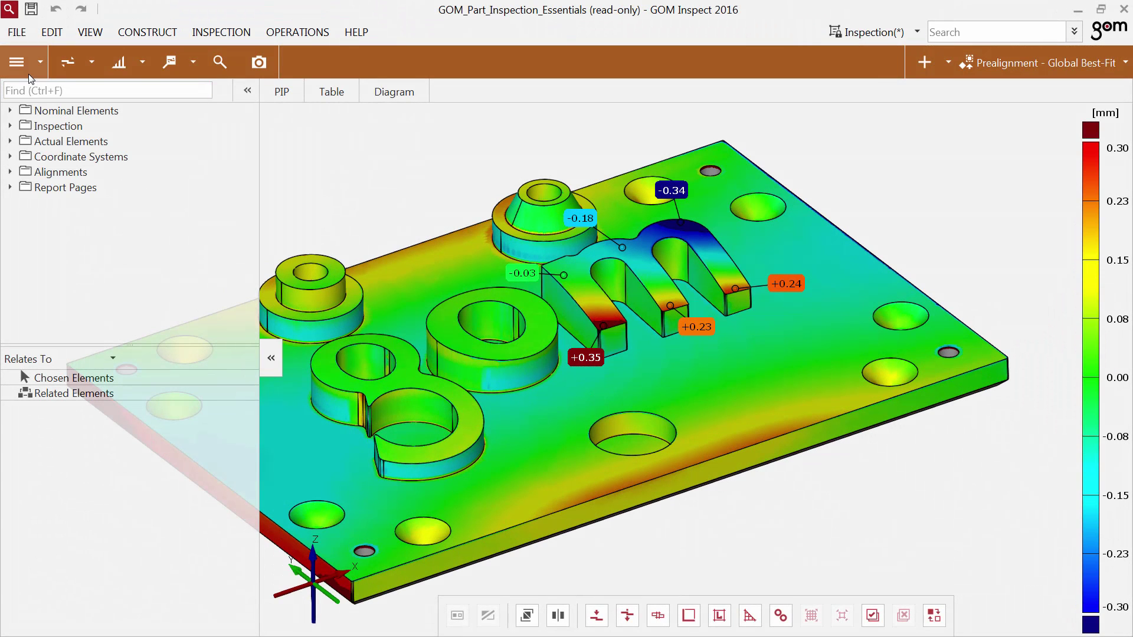
Open the workspace menu listing Start, Inspection, Report and Mesh Editing.
click(18, 62)
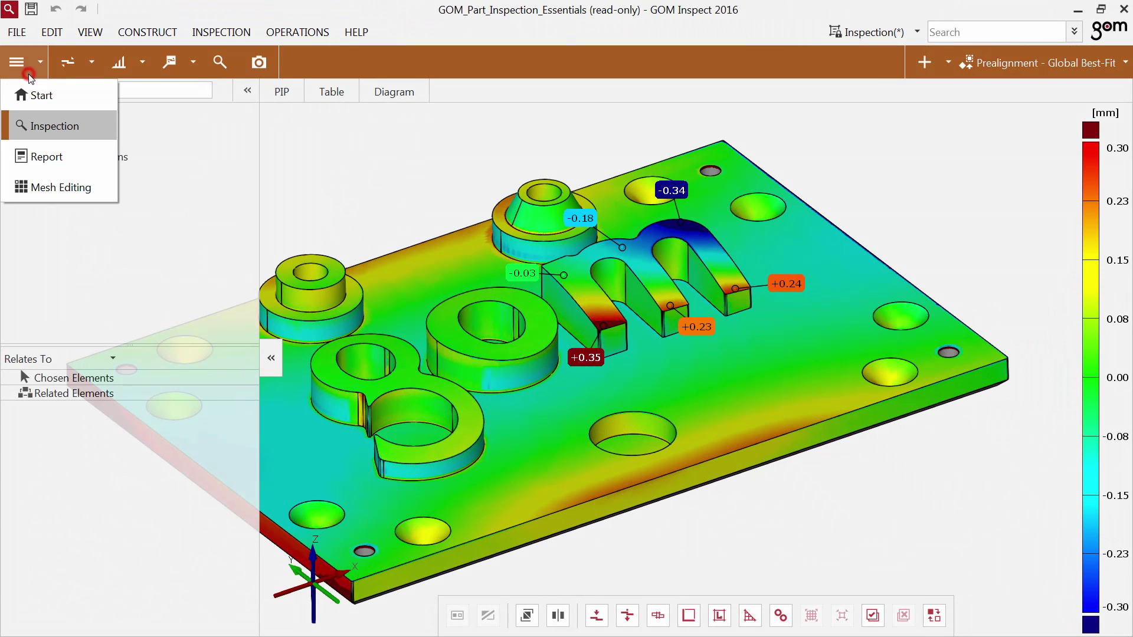
Enter the Report workspace, preview the 3D page style, and show the Simple Inspection page.
click(26, 155)
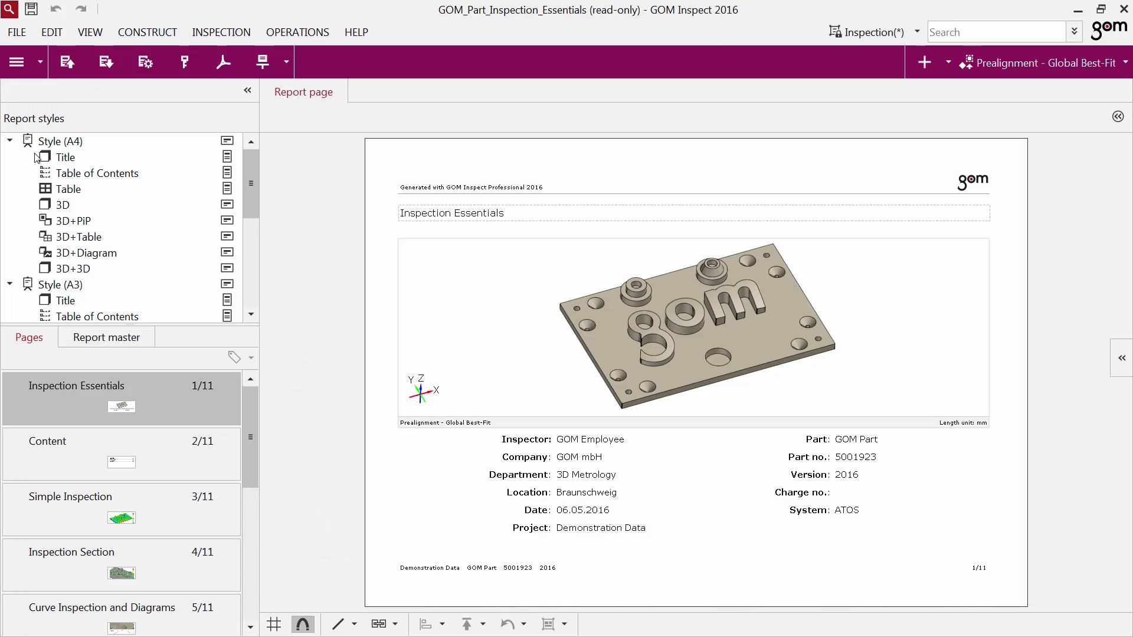
mouse_move(165, 508)
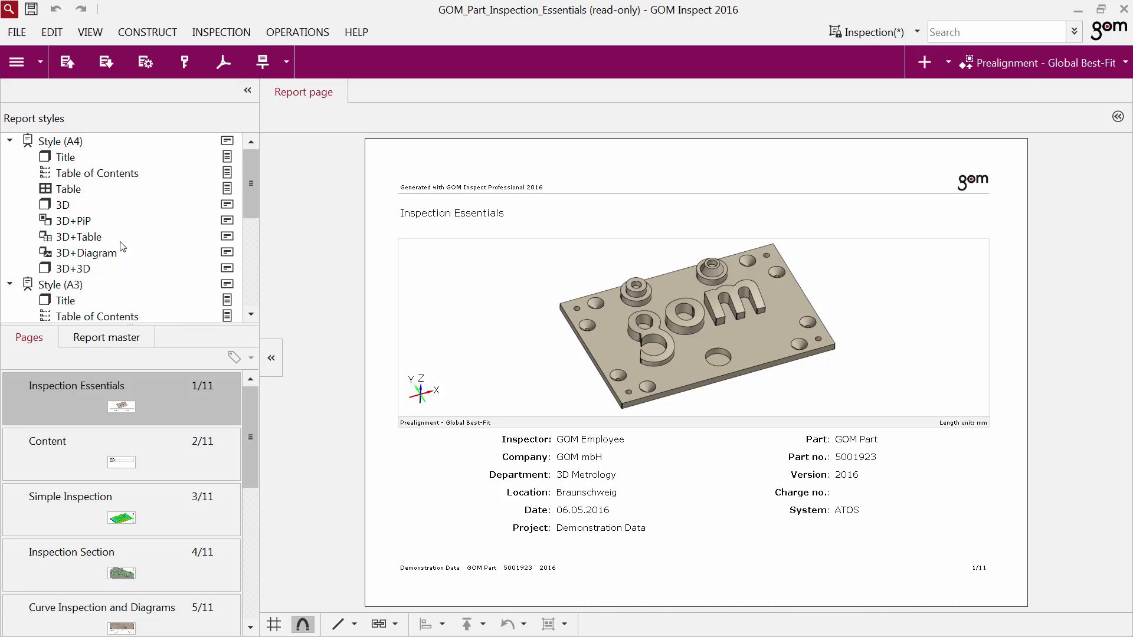
click(65, 205)
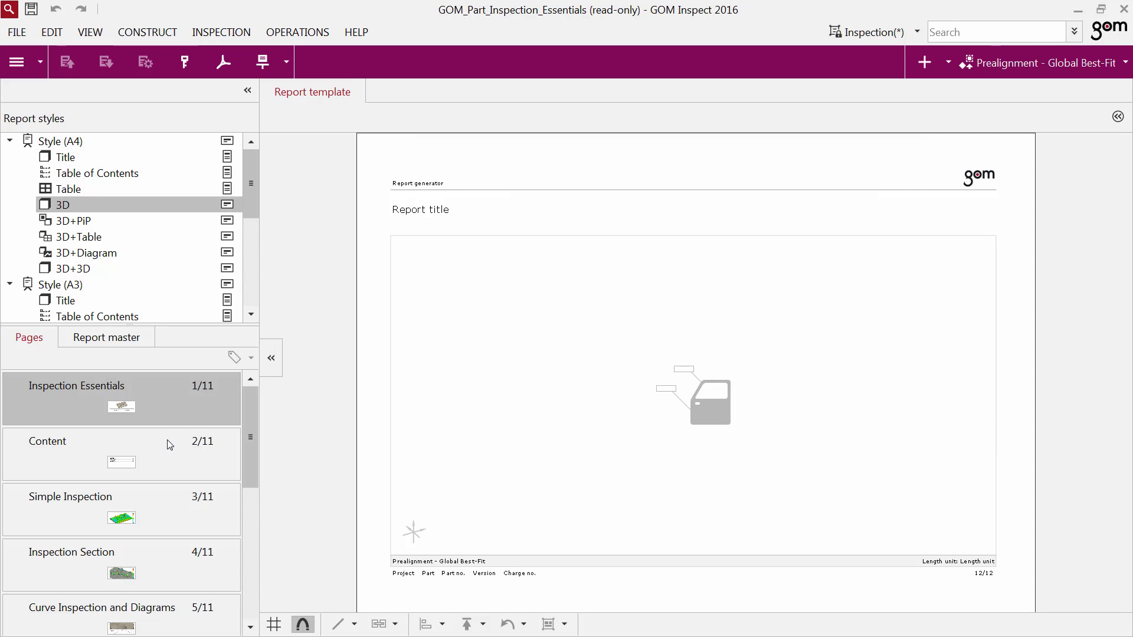
click(151, 529)
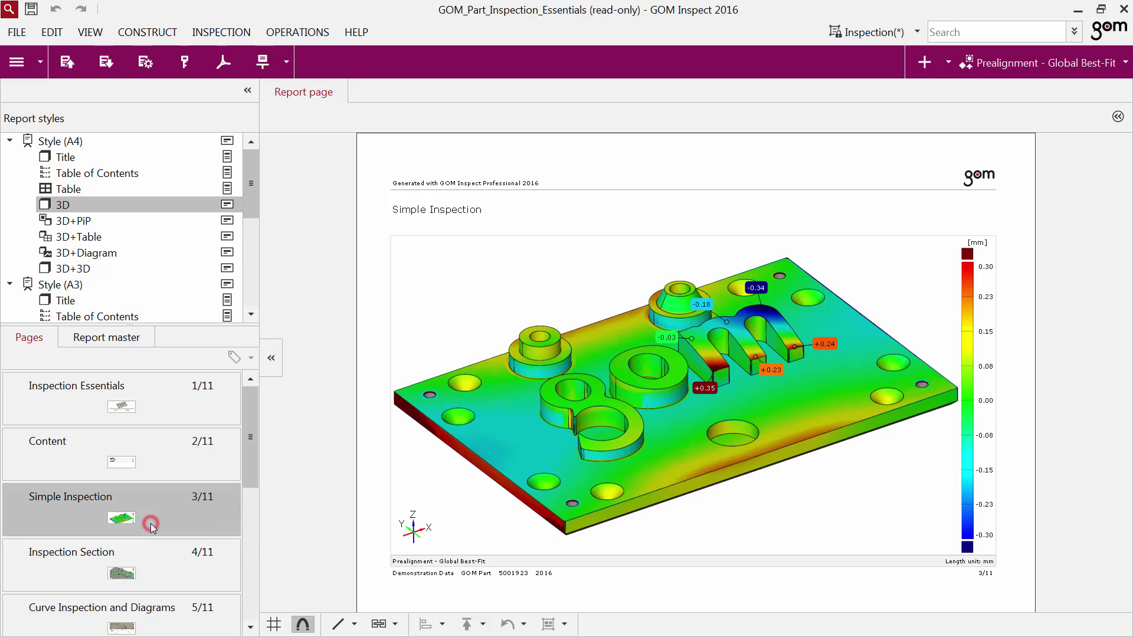
Move Material Thickness Analysis above RPS and Tolerances, and Inspection Section below Curve Inspection and Diagrams.
click(155, 470)
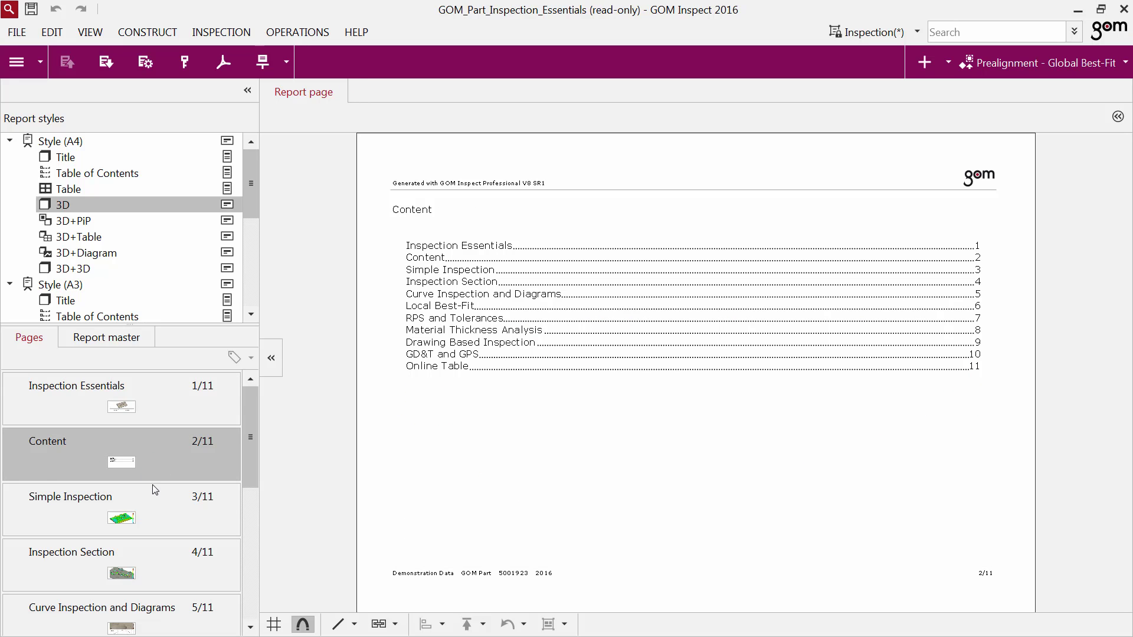
ctrl+scroll(153, 479, down, 1)
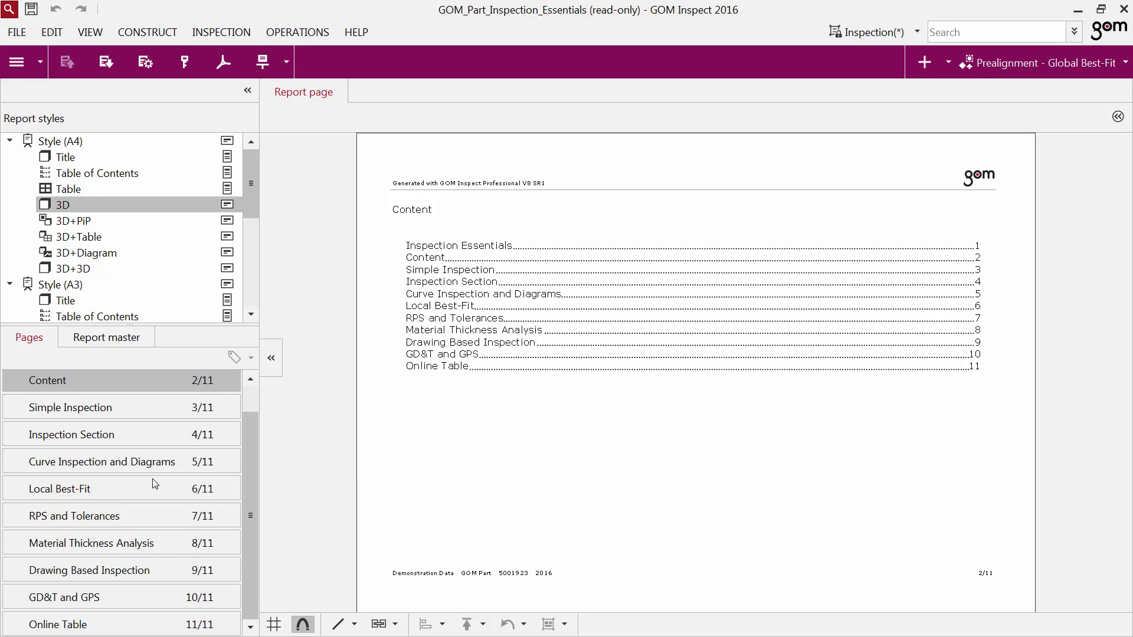
ctrl+scroll(155, 484, up, 4)
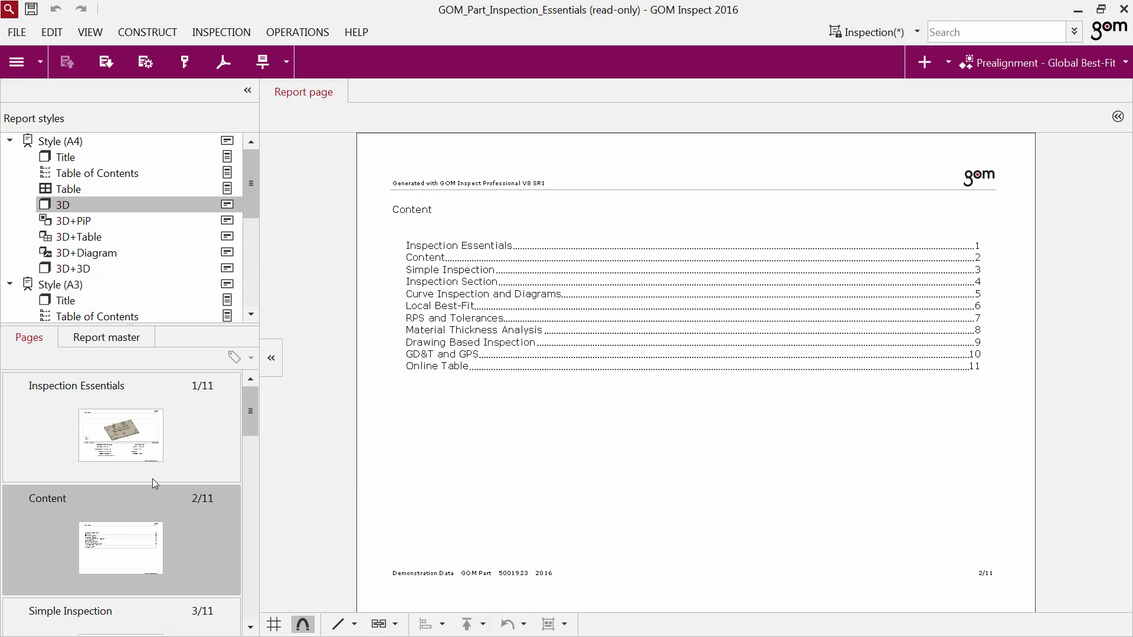
ctrl+scroll(155, 484, down, 1)
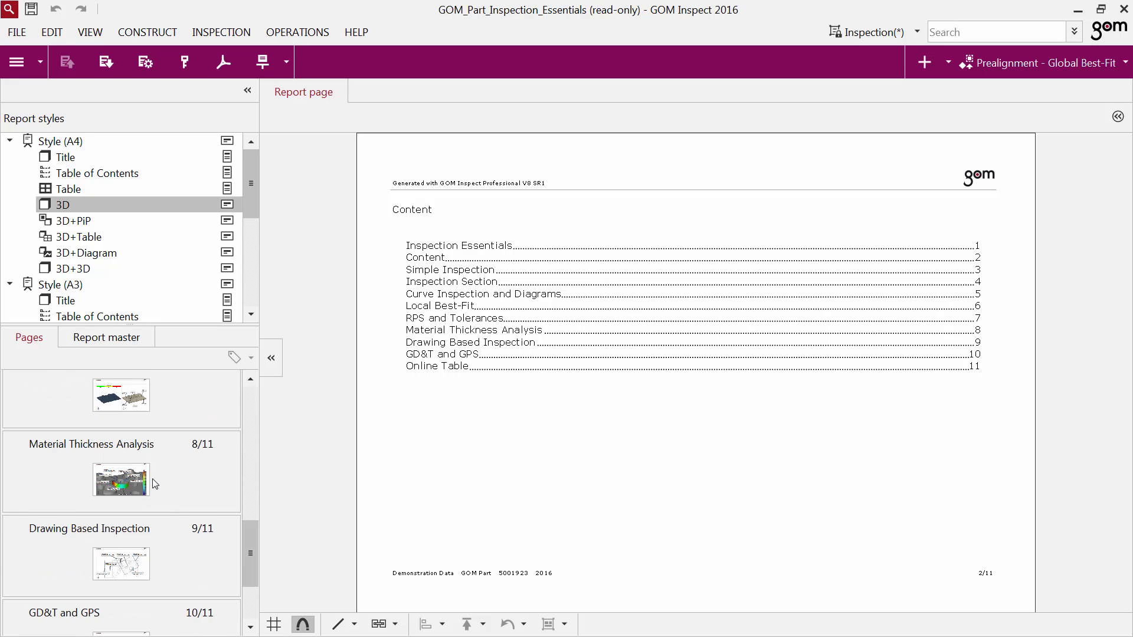
ctrl+scroll(155, 484, down, 1)
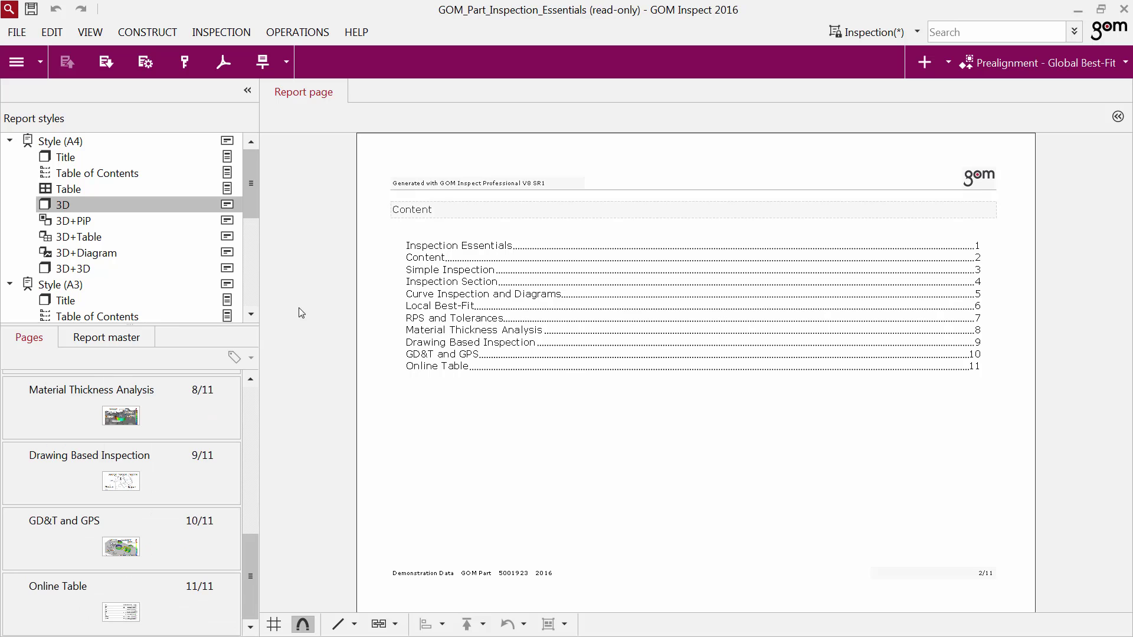
ctrl+scroll(173, 447, down, 2)
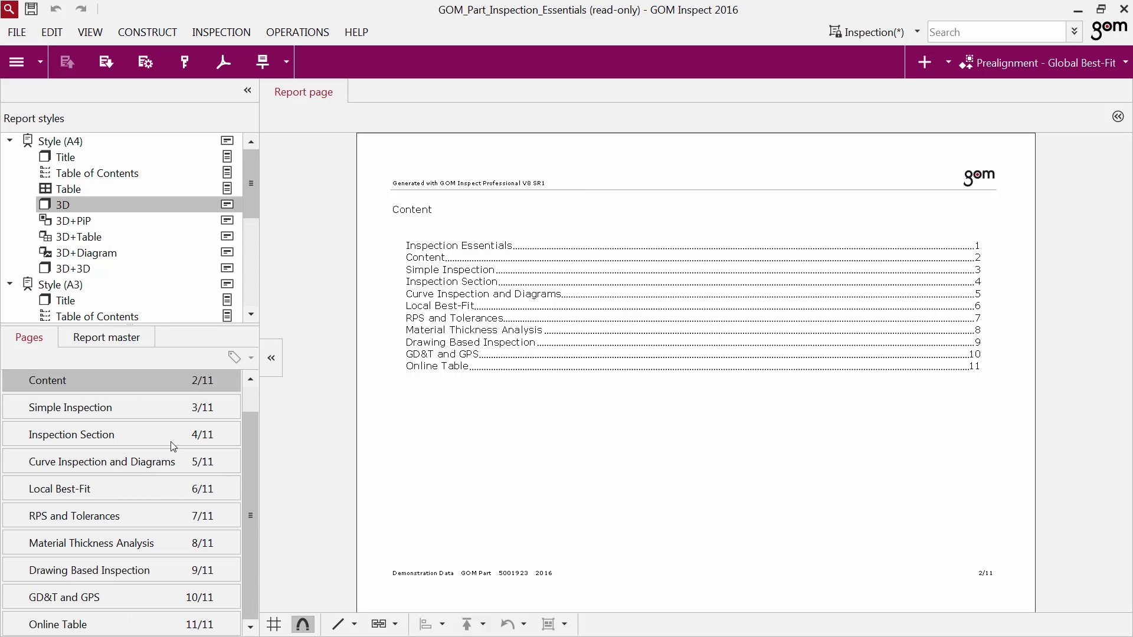
click(133, 542)
drag(133, 541, 137, 500)
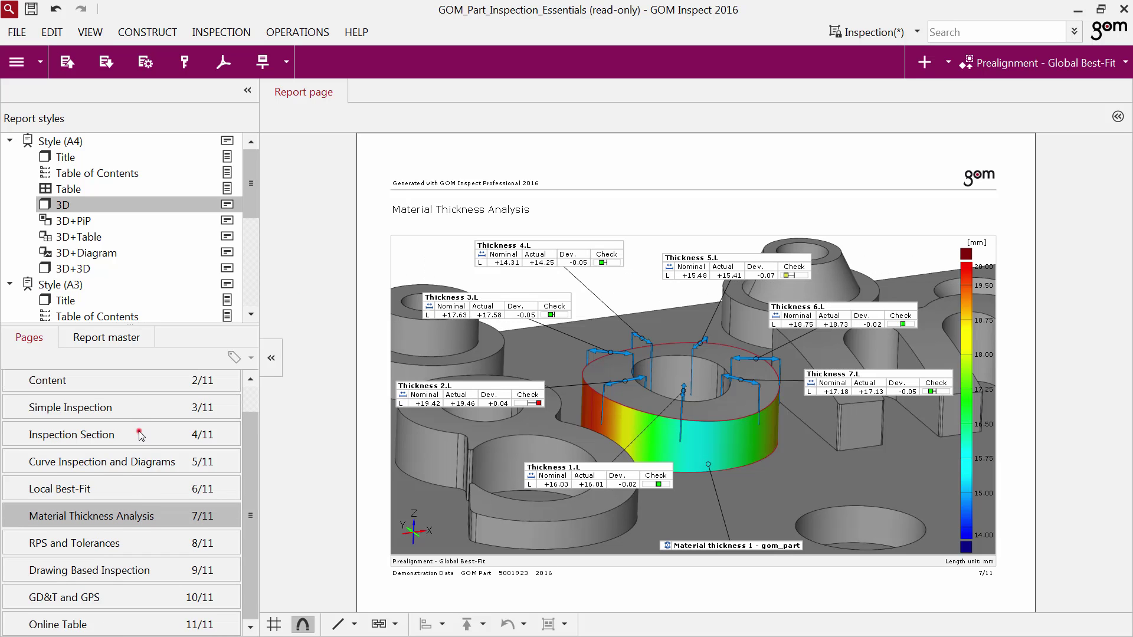
drag(138, 434, 126, 482)
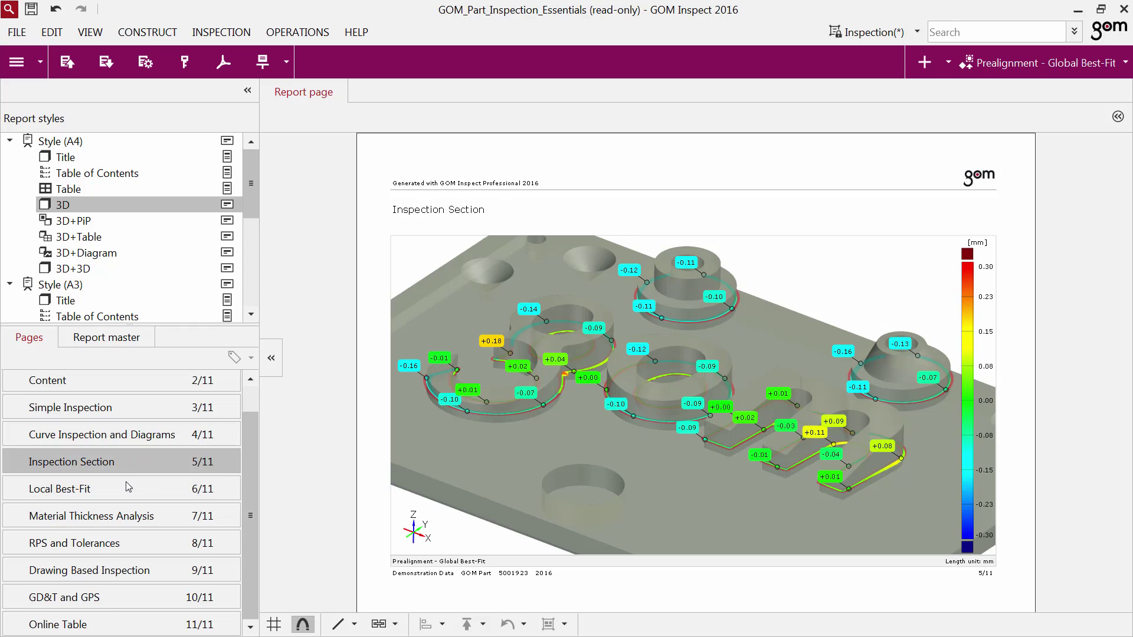
Rename the Inspection Section page to 'New Report' and select its 3D view element.
double_click(119, 462)
text(N)
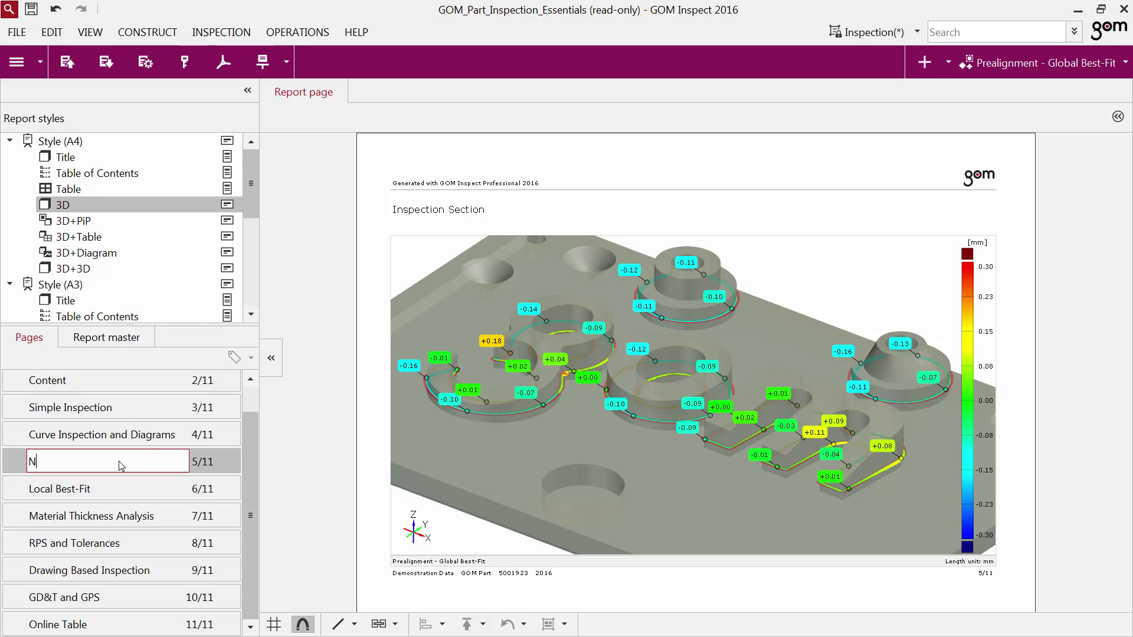
text(ew Report)
key(Return)
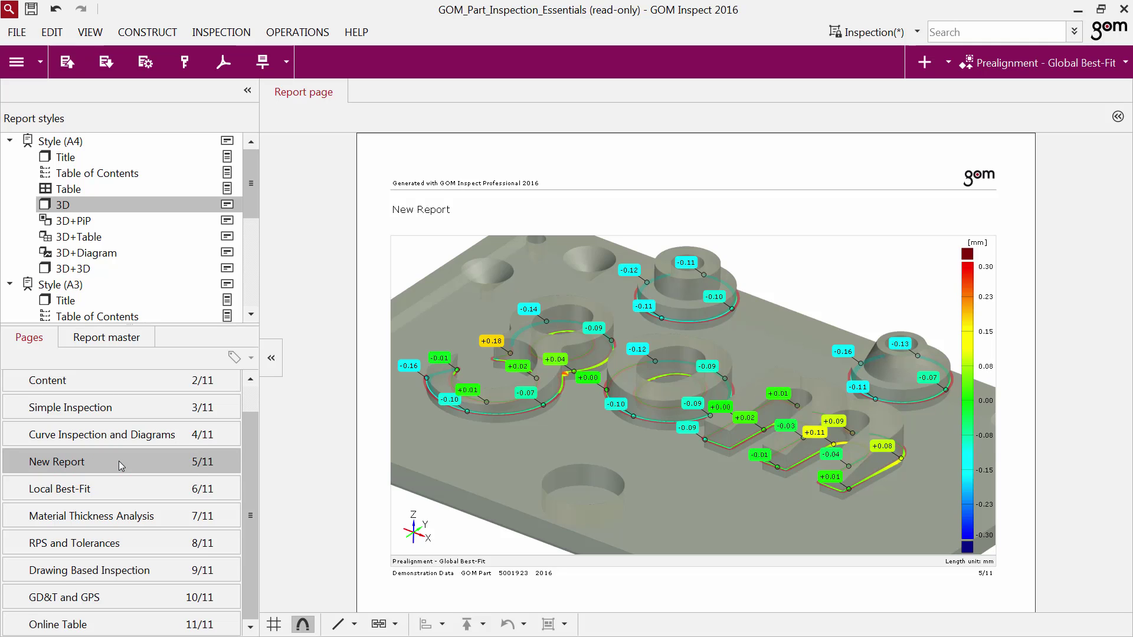
click(550, 405)
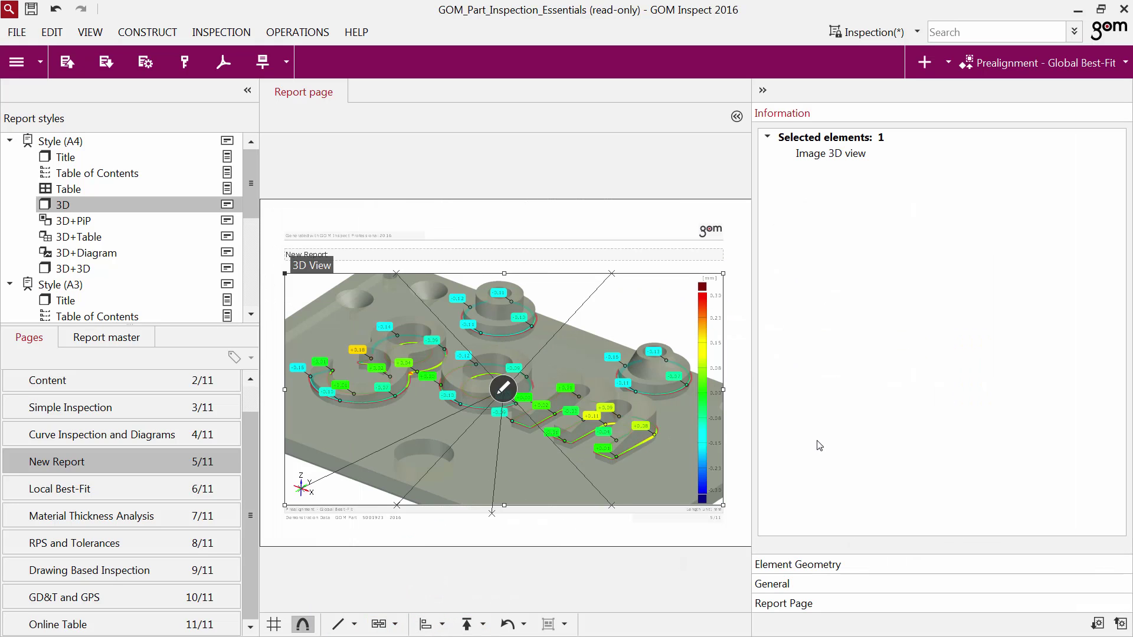
click(804, 559)
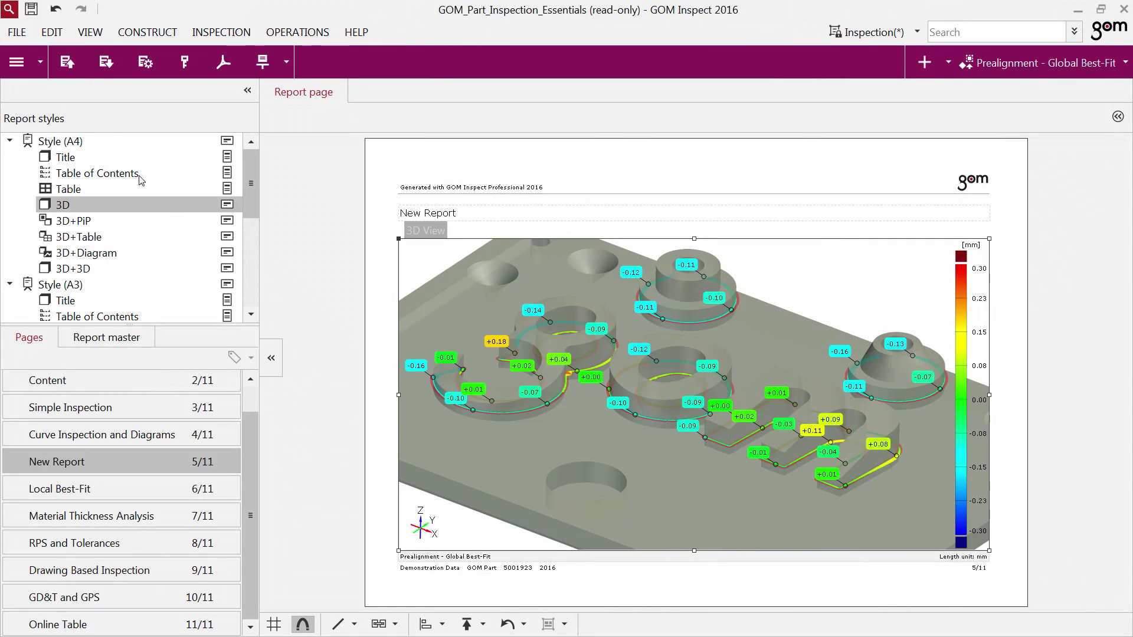
Restore the Simple Inspection and New Report 3D views, then overwrite the New Report page picture.
click(68, 65)
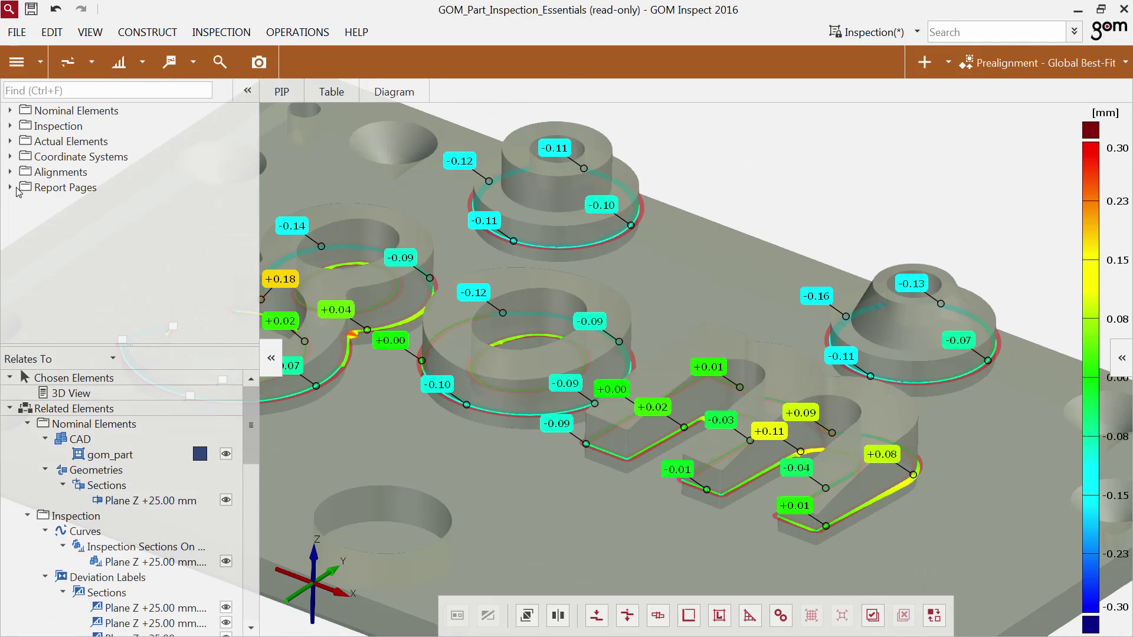
click(17, 189)
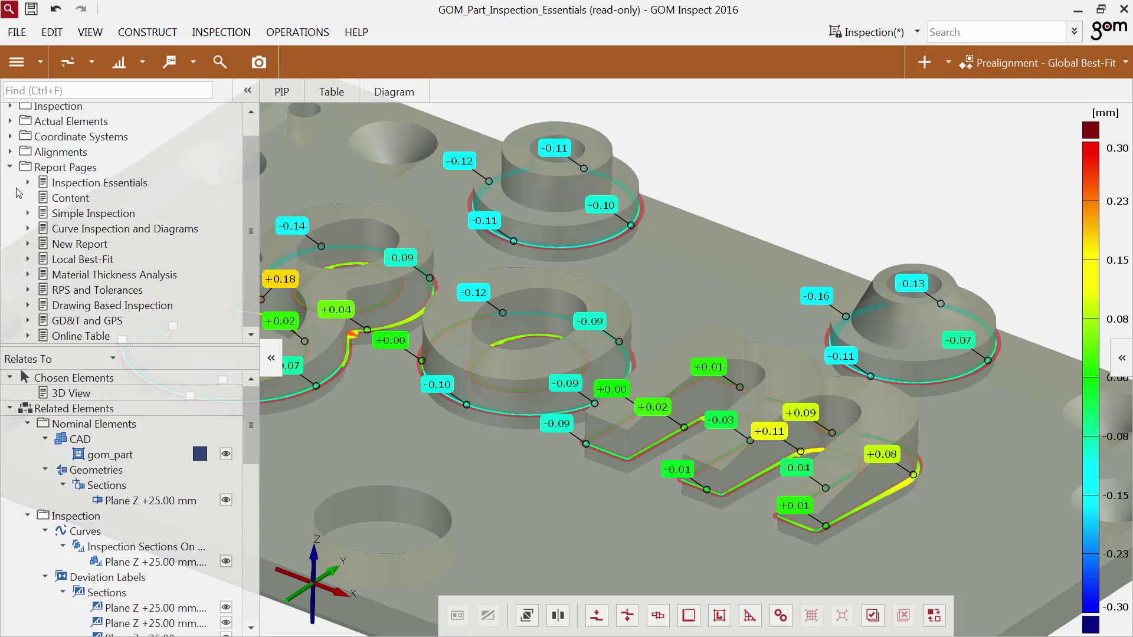
mouse_move(18, 193)
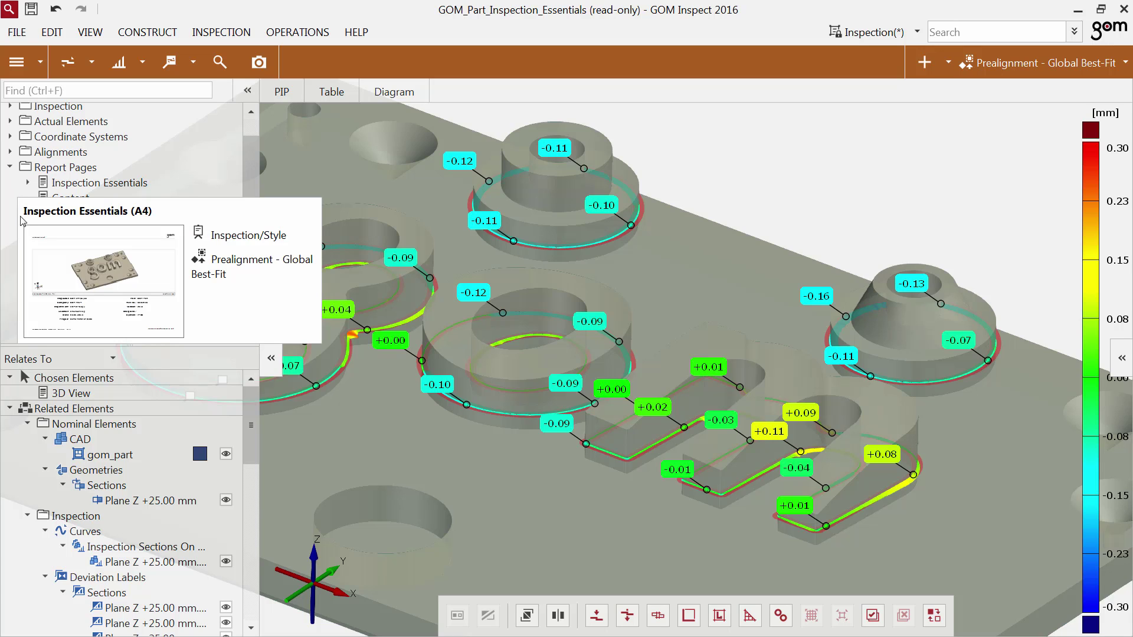
scroll(232, 247, up, 1)
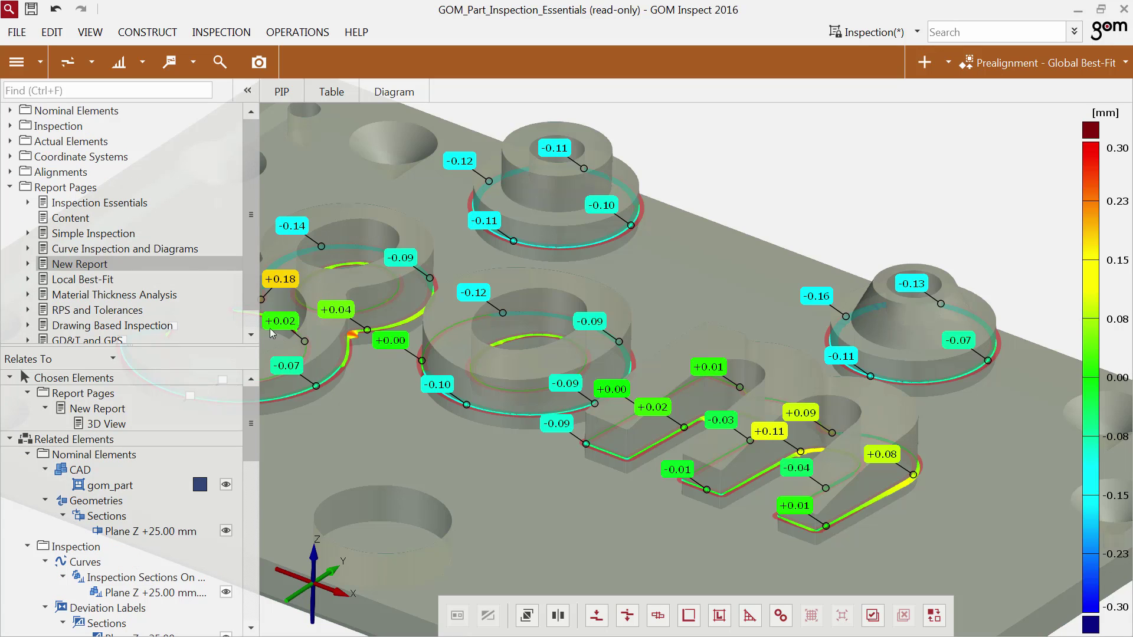
drag(124, 203, 363, 275)
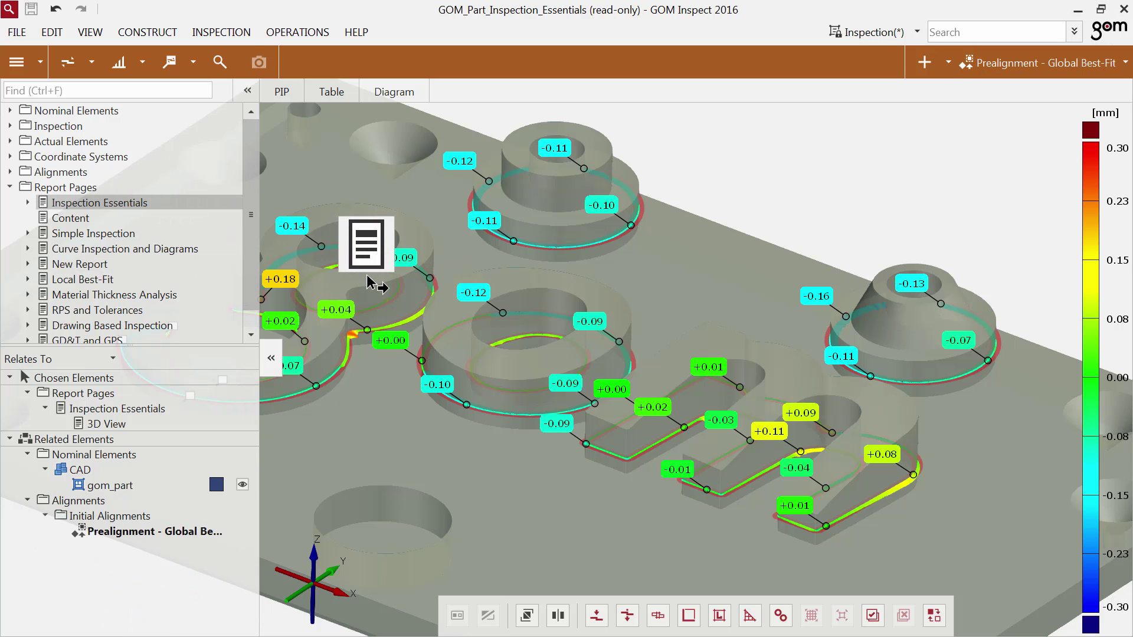
drag(105, 238, 342, 307)
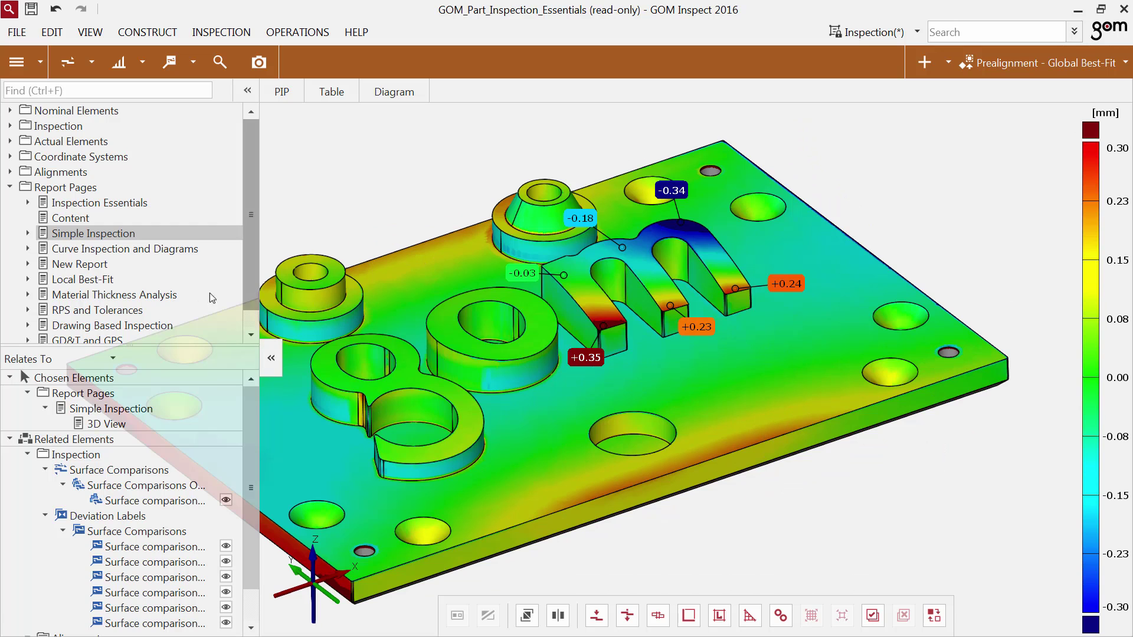
drag(90, 264, 353, 344)
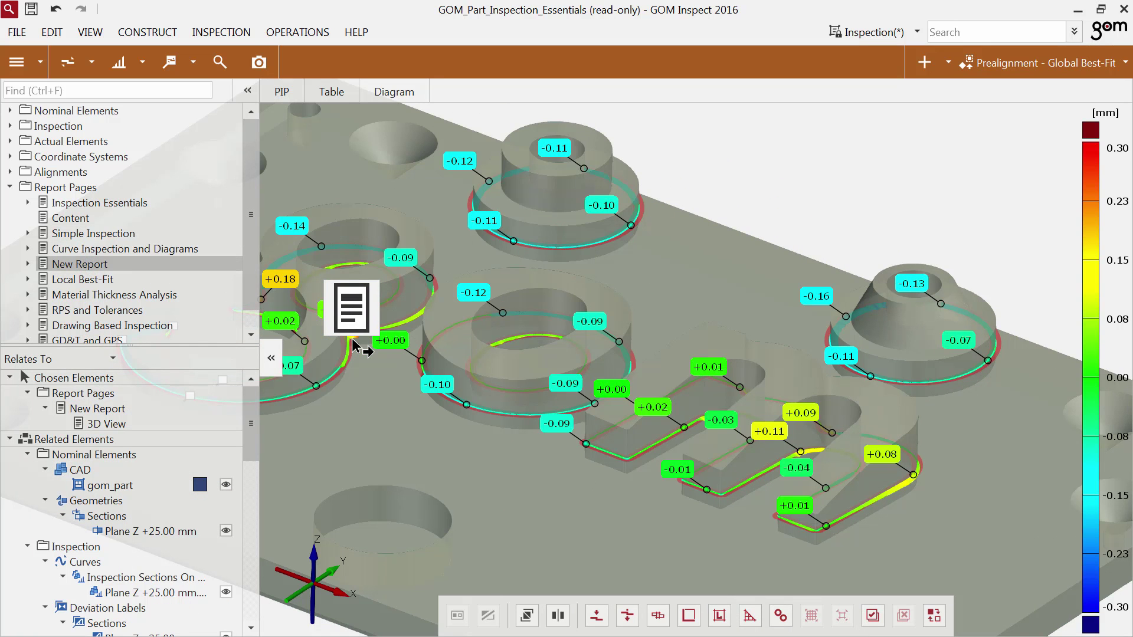
key(ctrl+r)
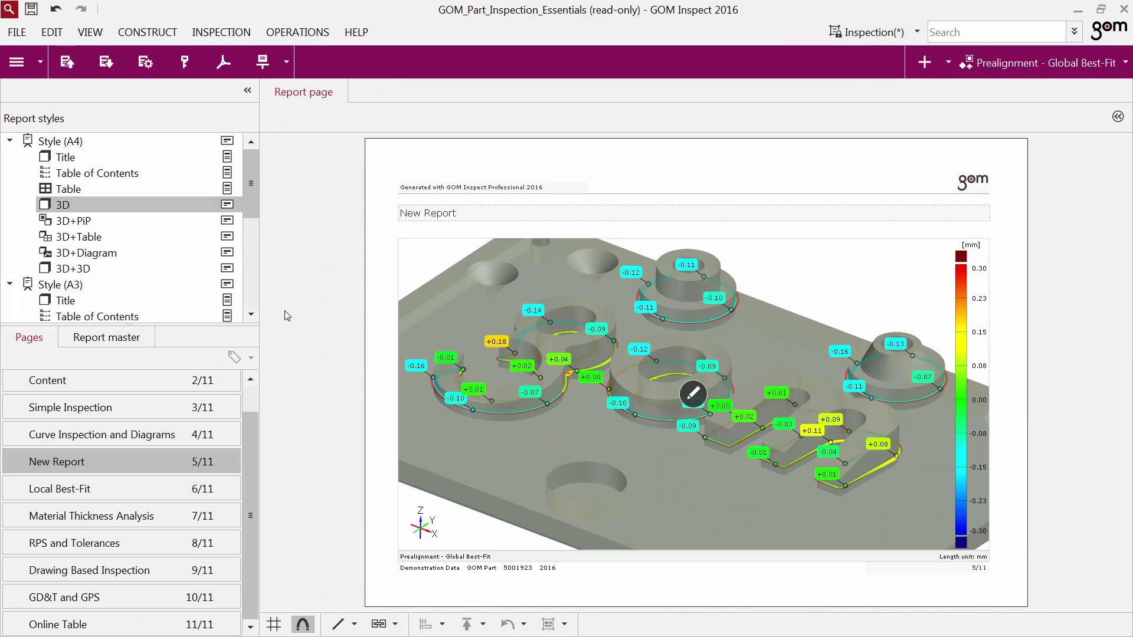
click(107, 63)
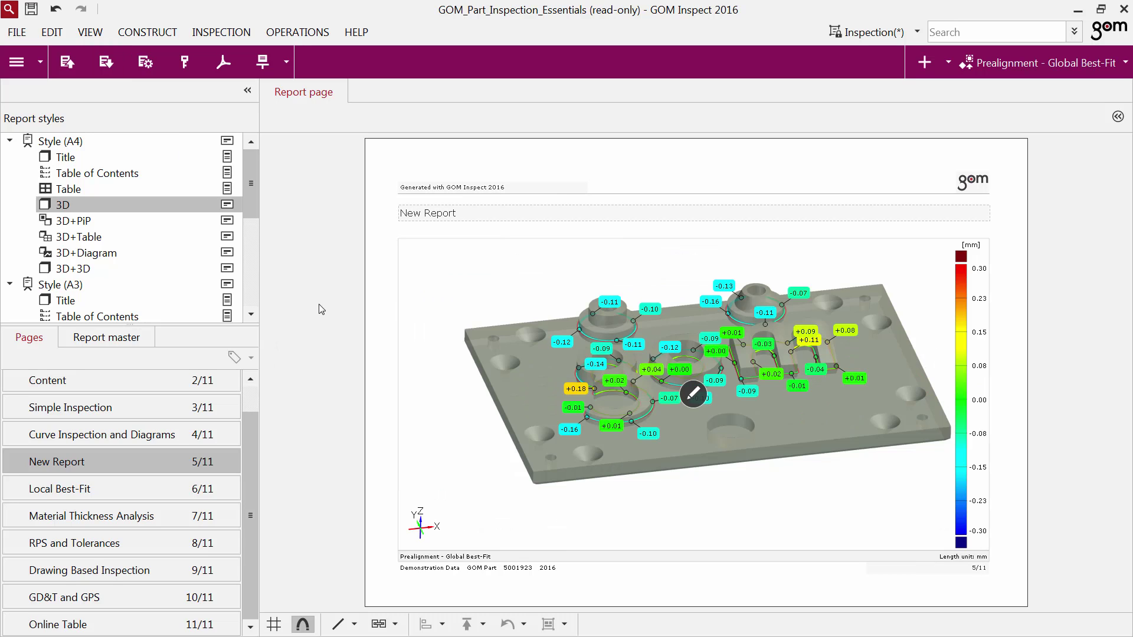
Scroll down to report page 6/11, Local Best-Fit.
scroll(300, 437, down, 1)
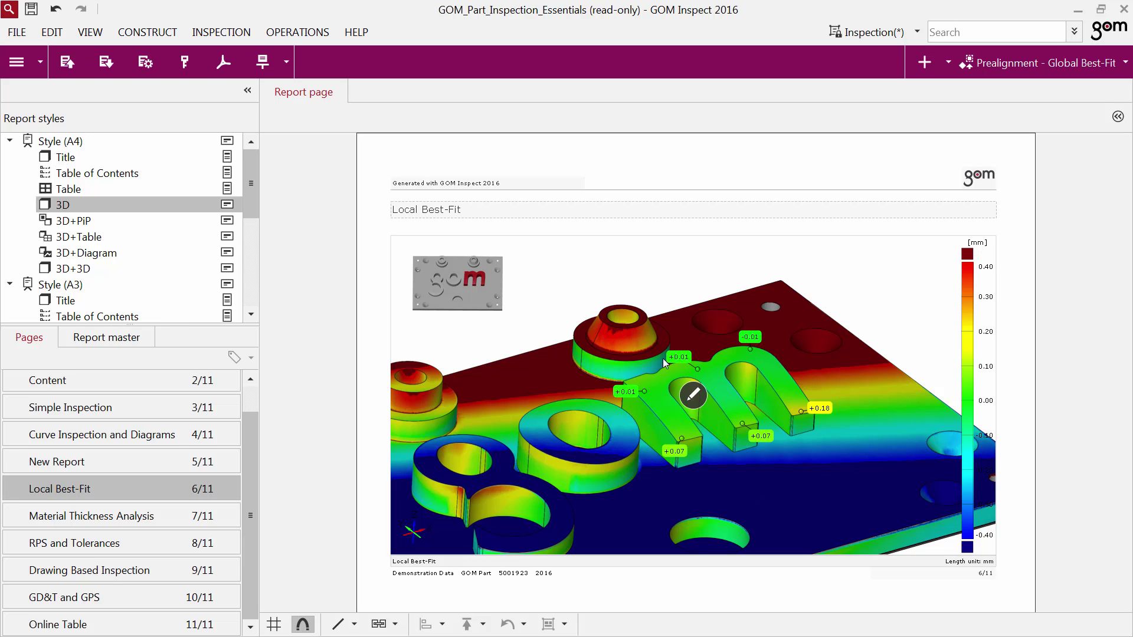
Reconfigure the Local Best-Fit page with alignment and legend taken from the current 3D view.
click(146, 61)
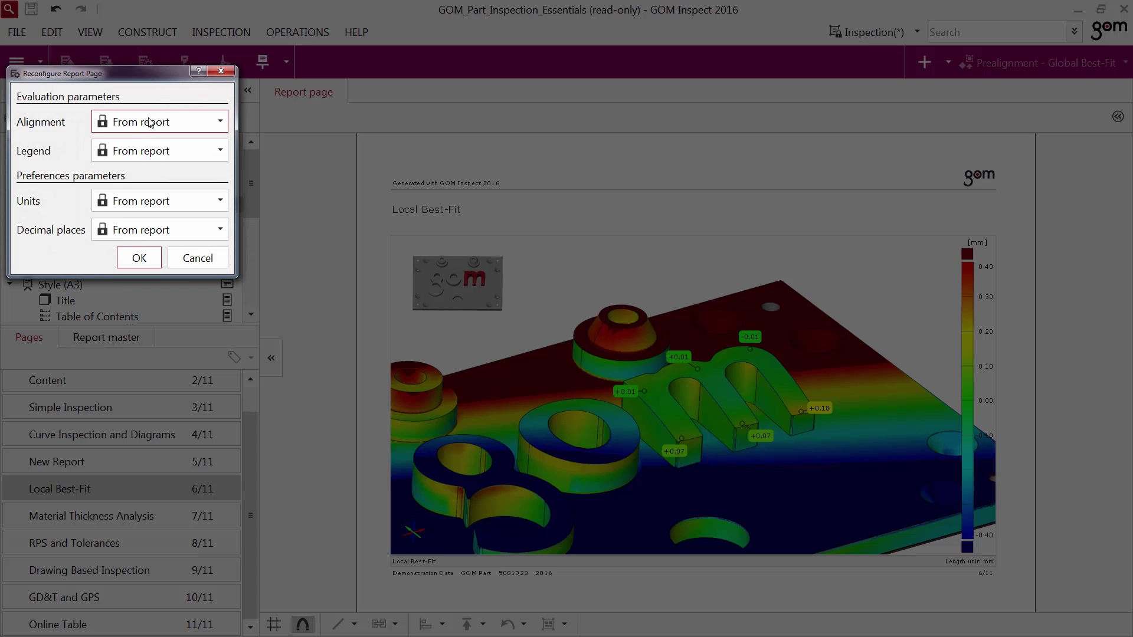
click(150, 122)
click(147, 157)
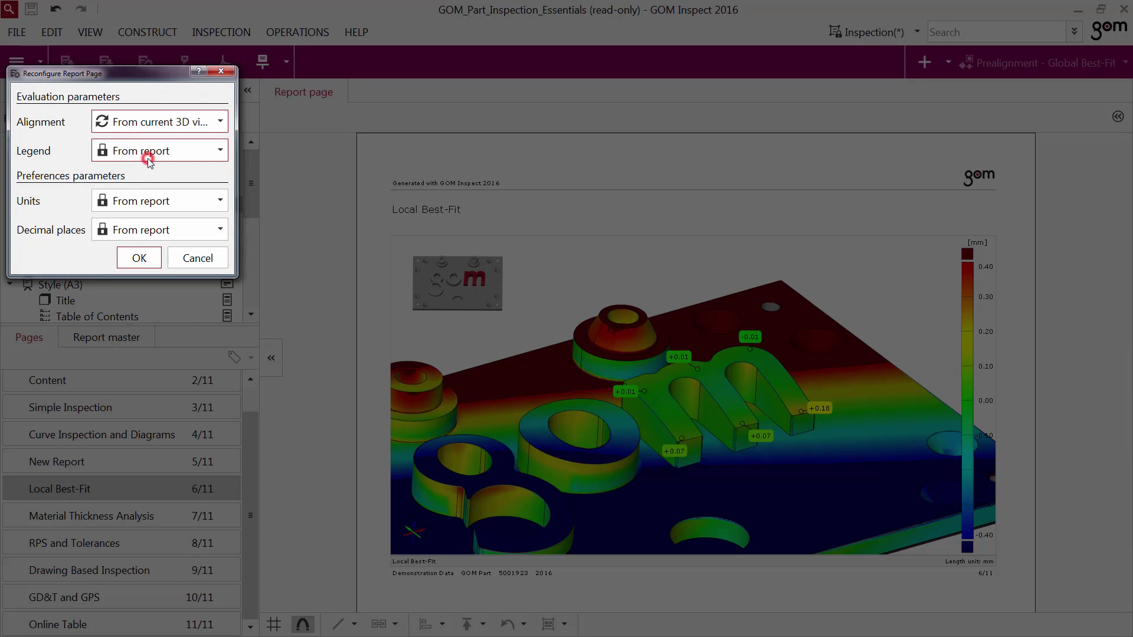
click(148, 155)
click(147, 187)
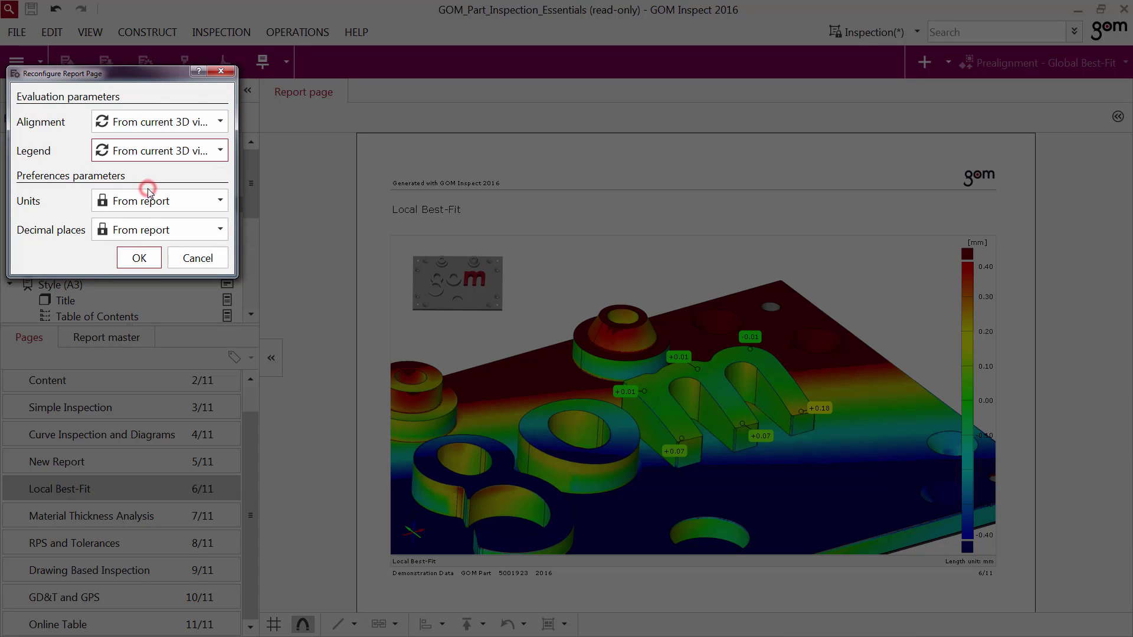
click(139, 258)
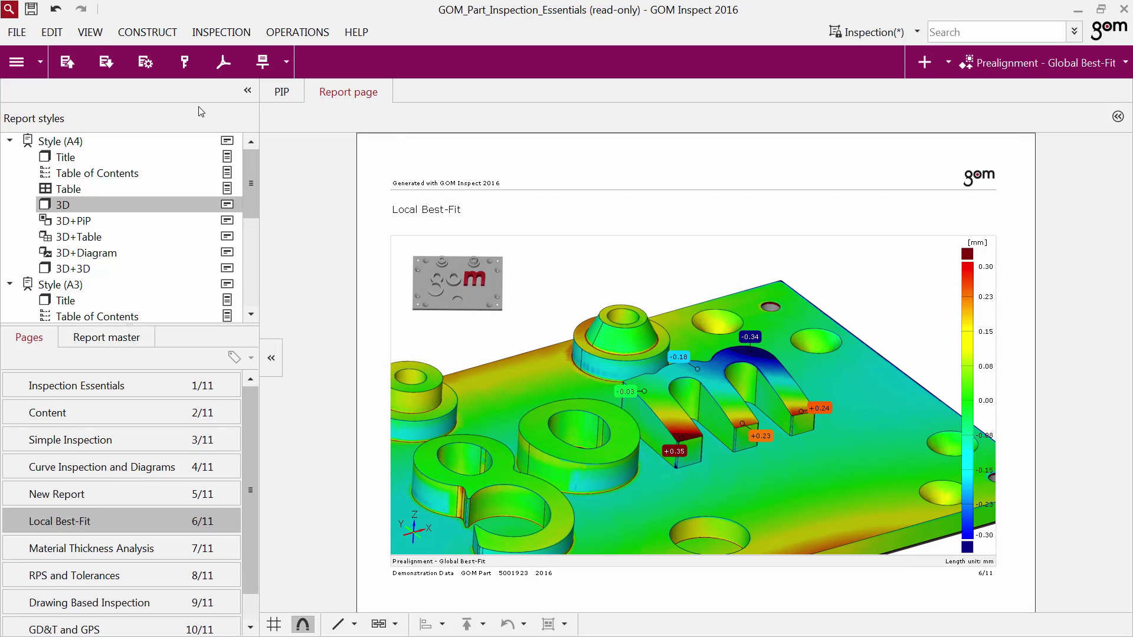
Export all 11 report pages as GOM_Part_Inspection_Essentials.pdf and open it in the viewer.
click(193, 67)
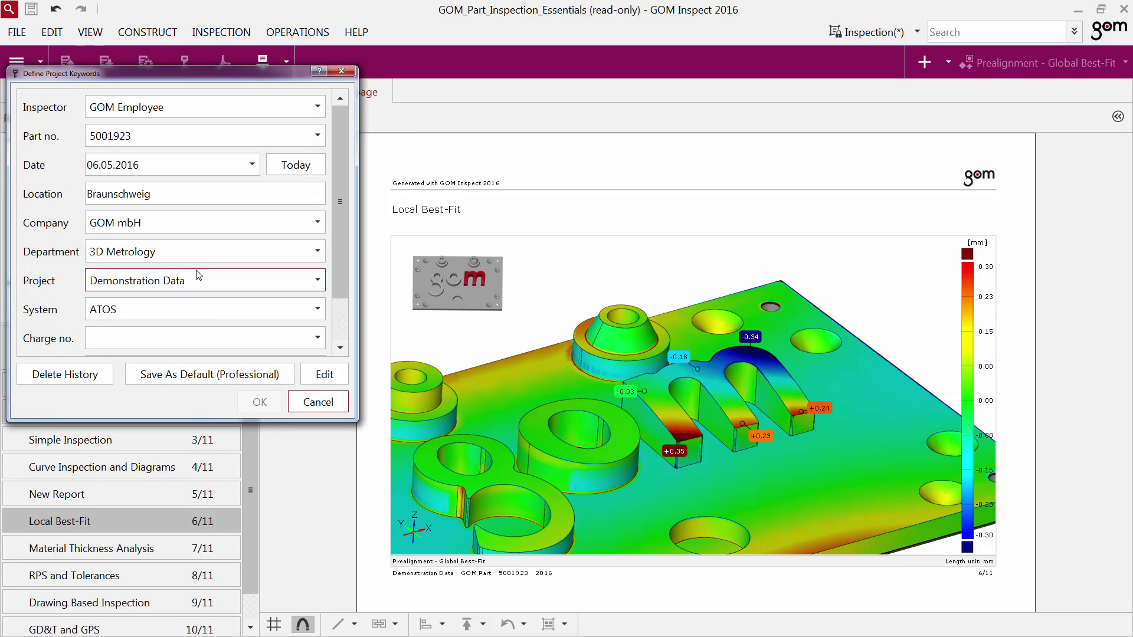
click(319, 402)
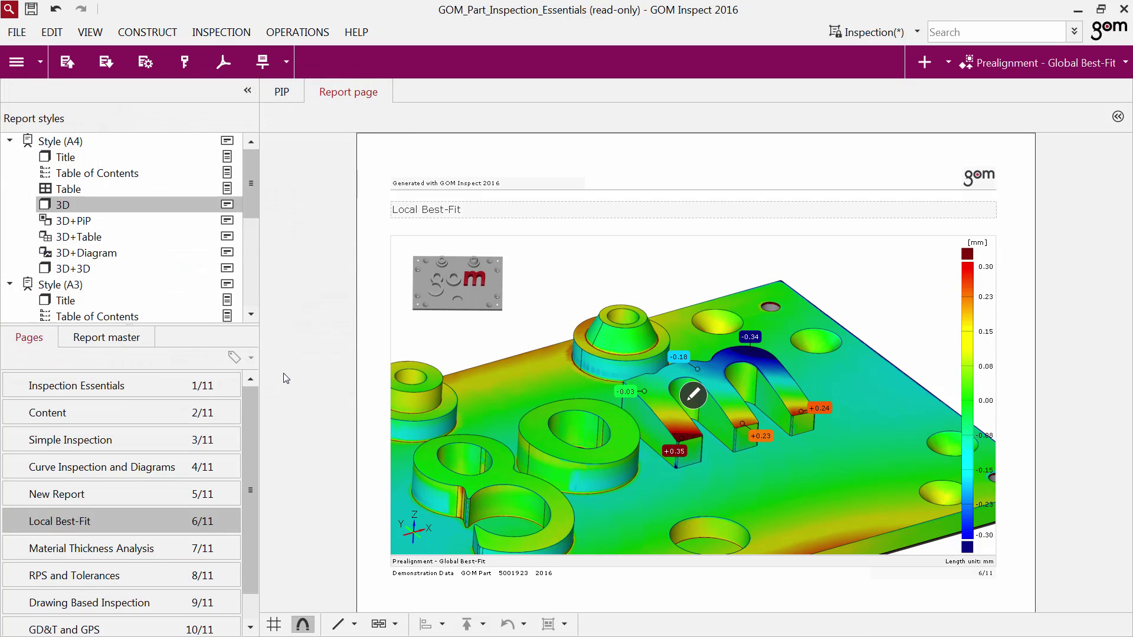
click(175, 385)
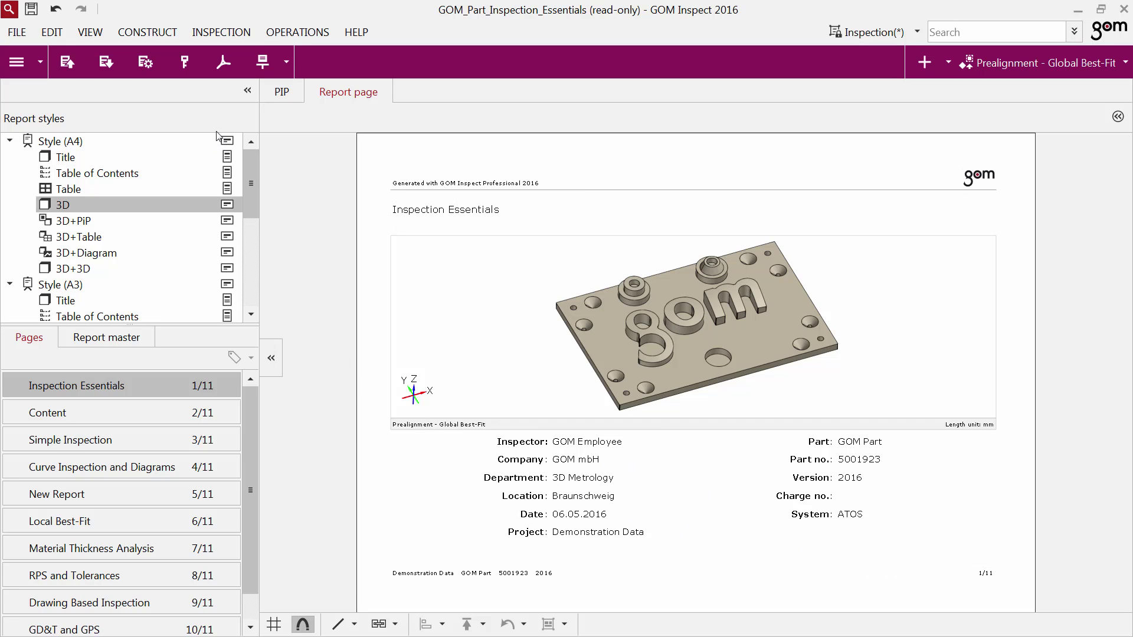
click(223, 63)
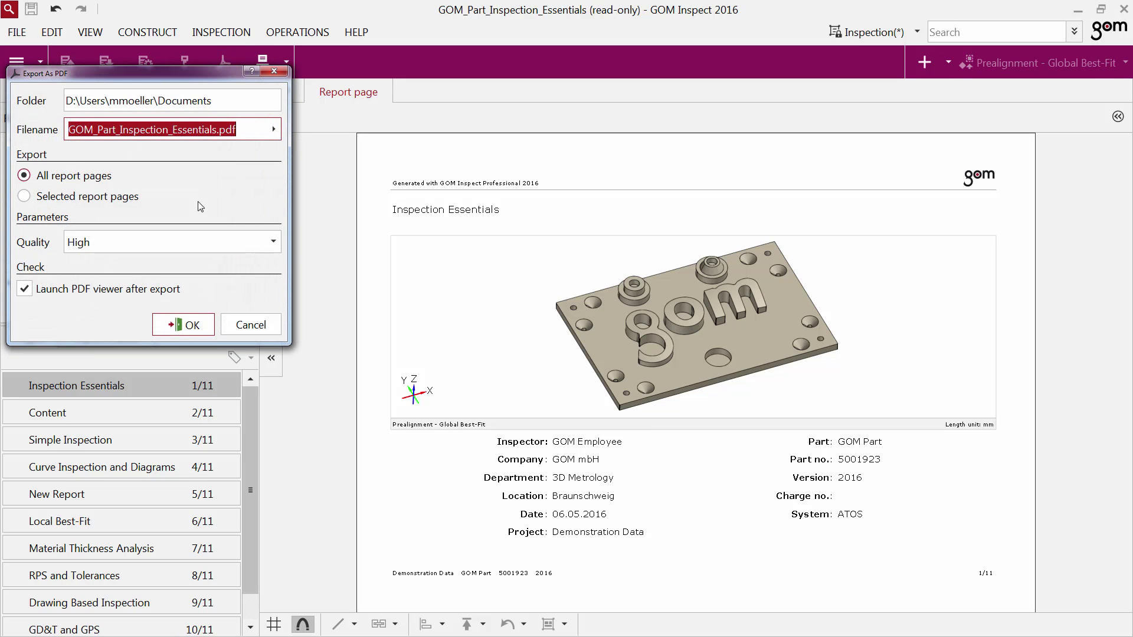
click(188, 324)
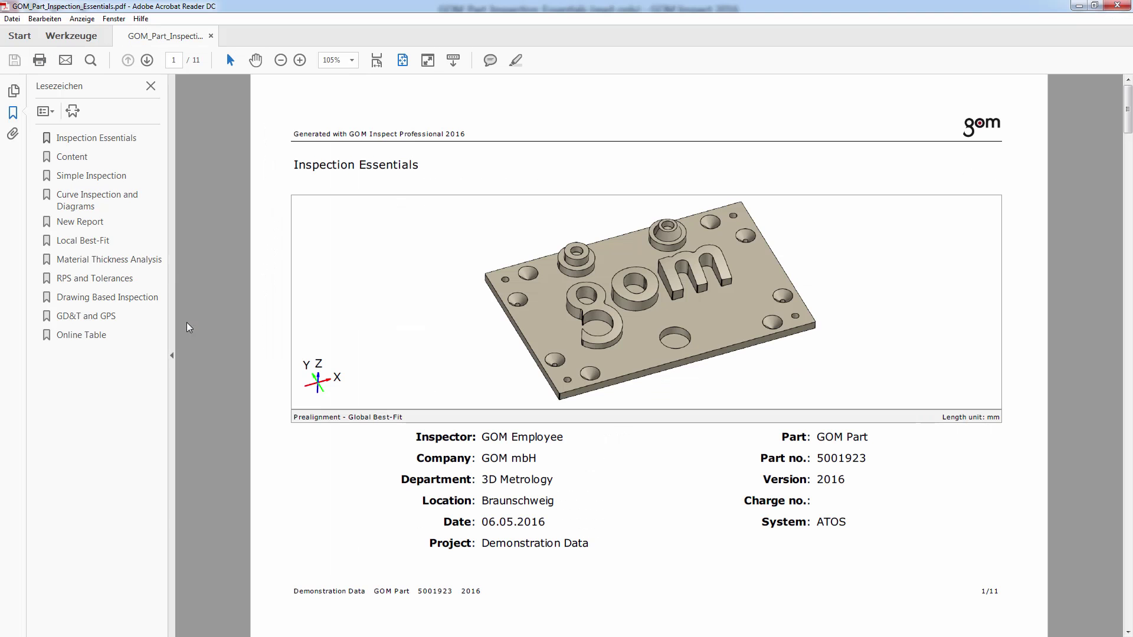
Scroll through the exported report PDF pages in Acrobat Reader.
scroll(530, 361, down, 2)
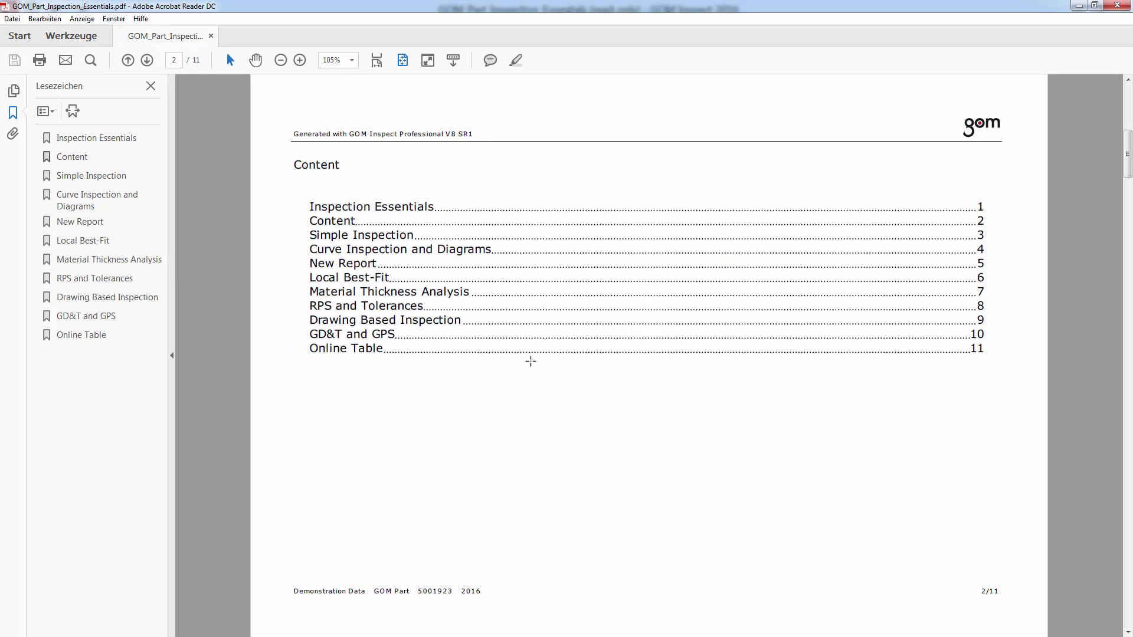
scroll(531, 361, down, 3)
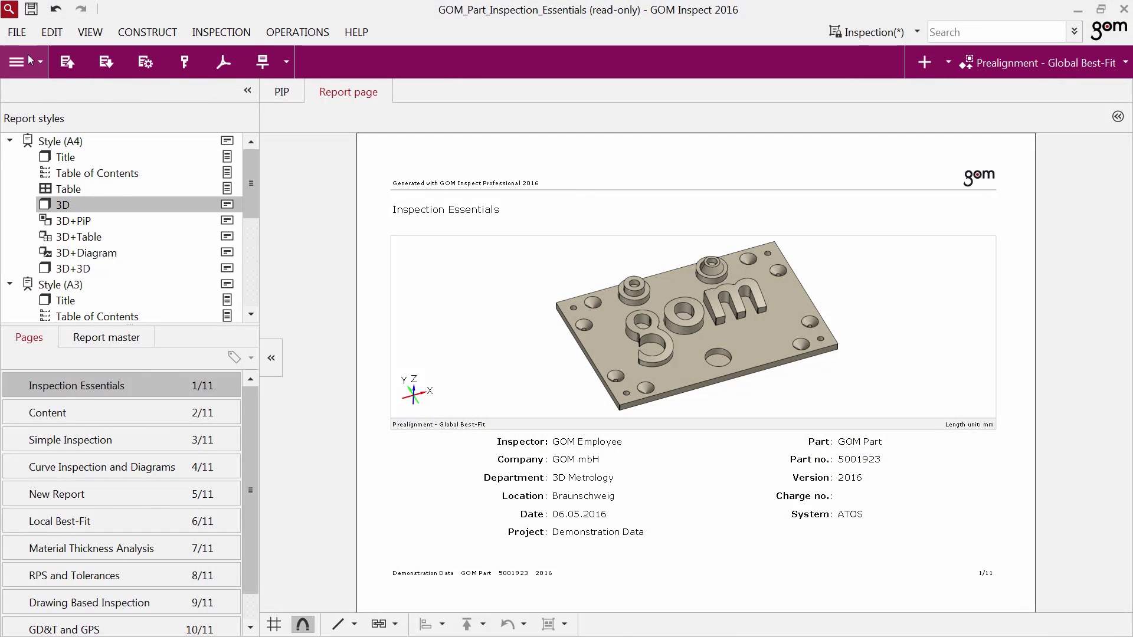
click(18, 33)
mouse_move(74, 234)
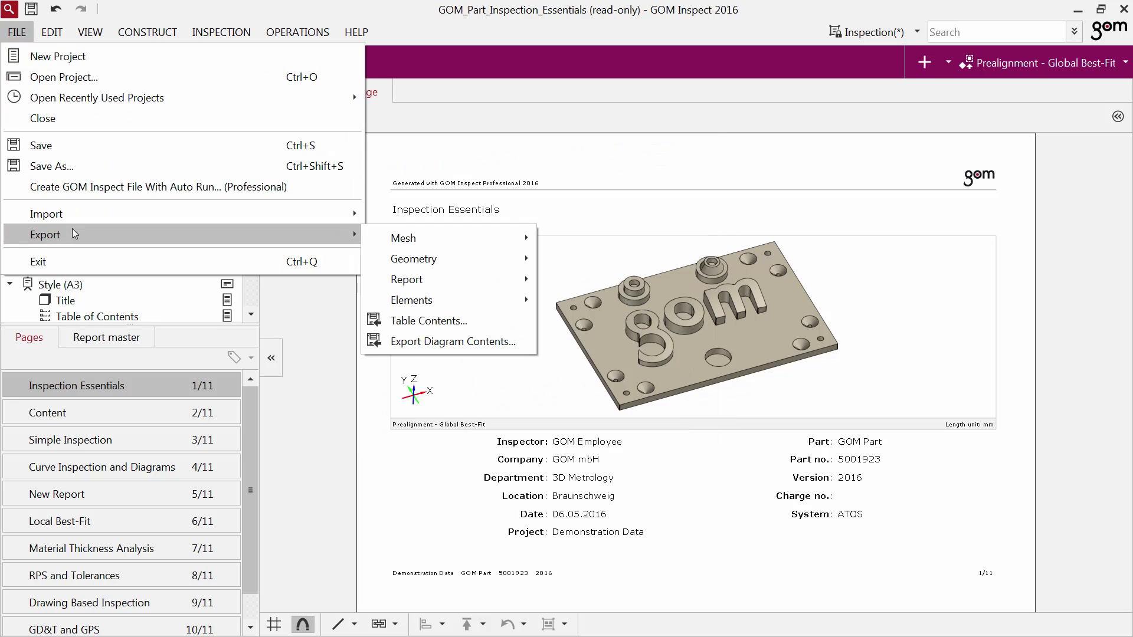
mouse_move(399, 280)
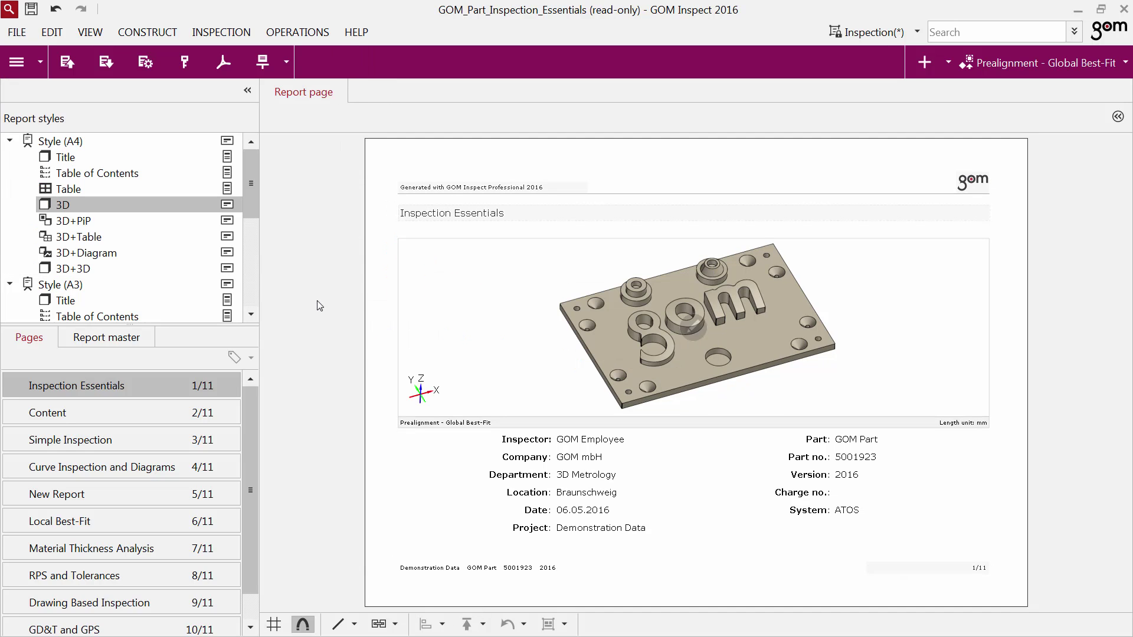
Present the report from the beginning, advance six pages, then exit the presentation.
click(276, 72)
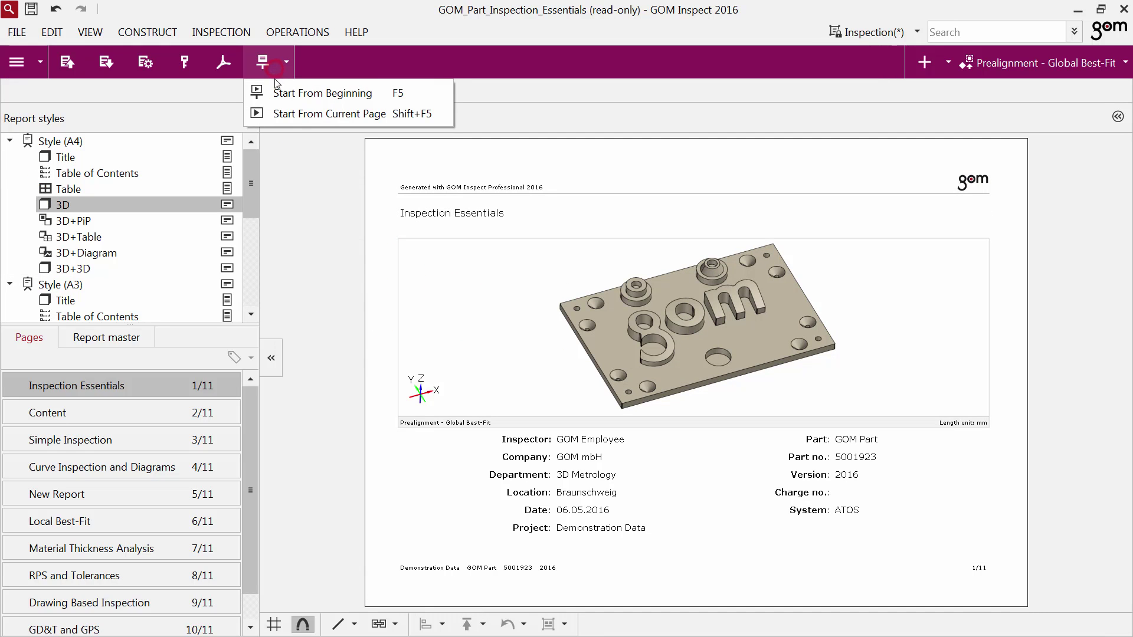
click(276, 94)
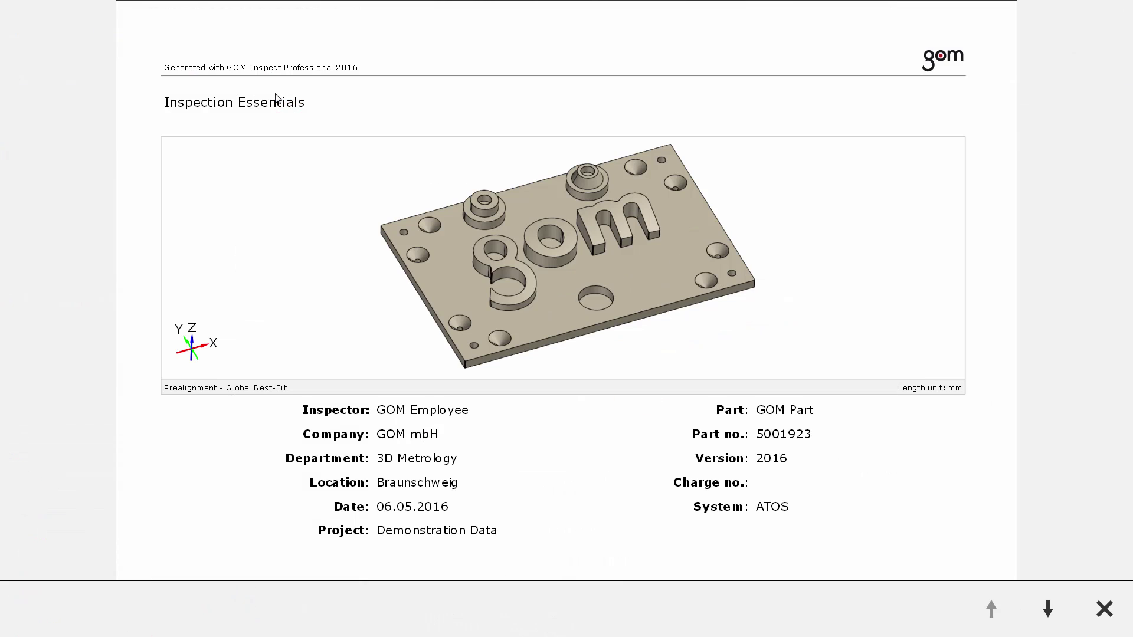
click(1033, 603)
click(1033, 604)
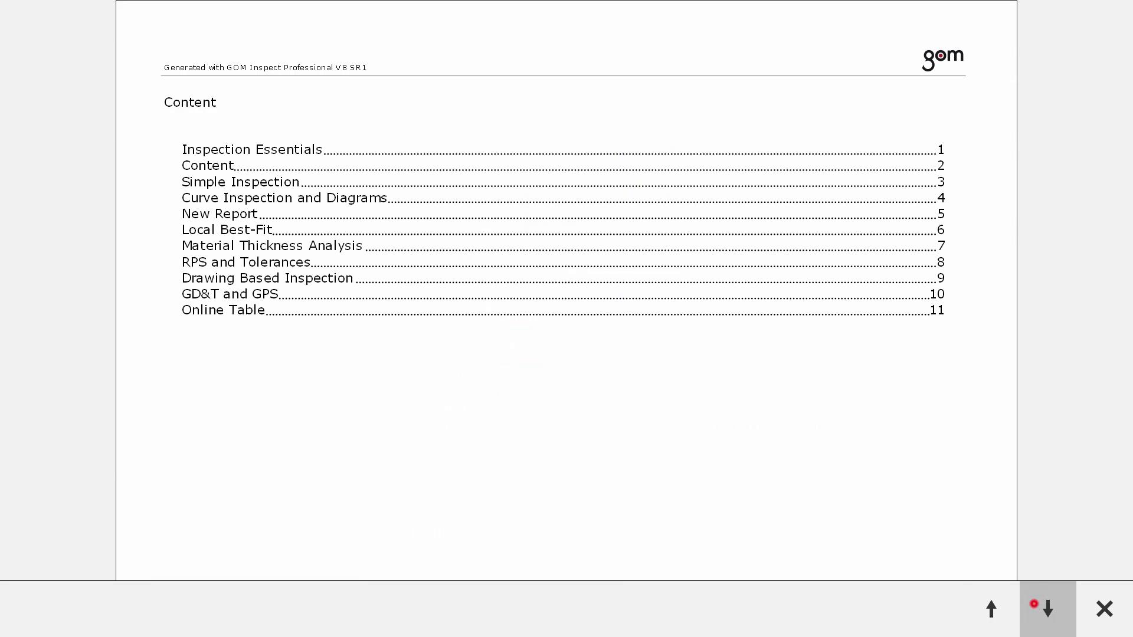
click(1034, 604)
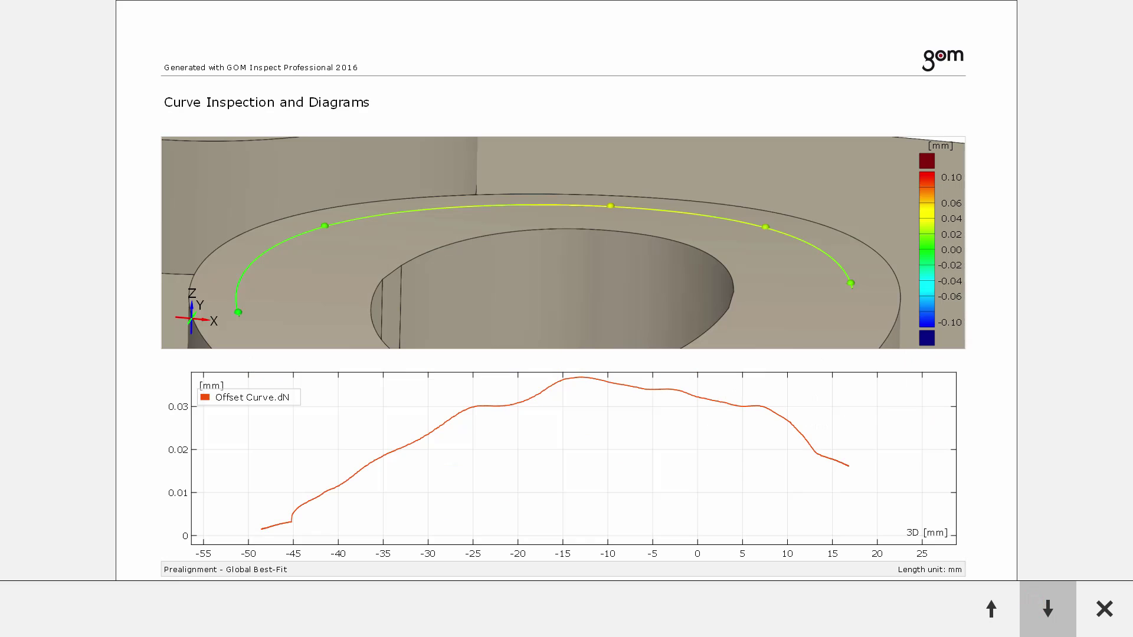
click(1034, 604)
click(1033, 604)
click(1034, 604)
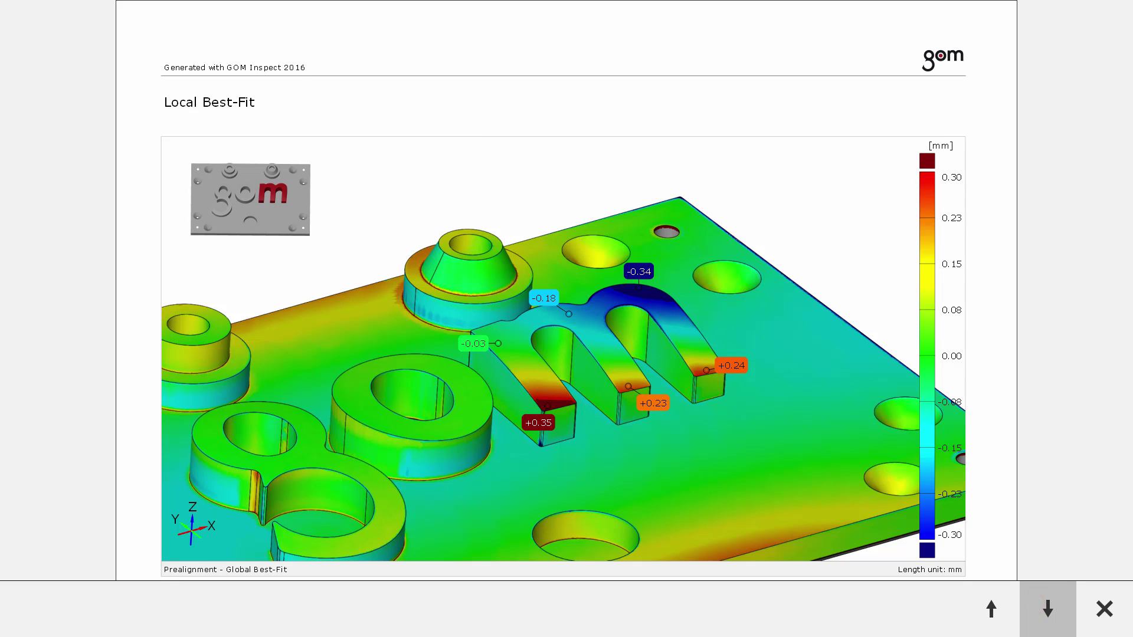
click(1098, 613)
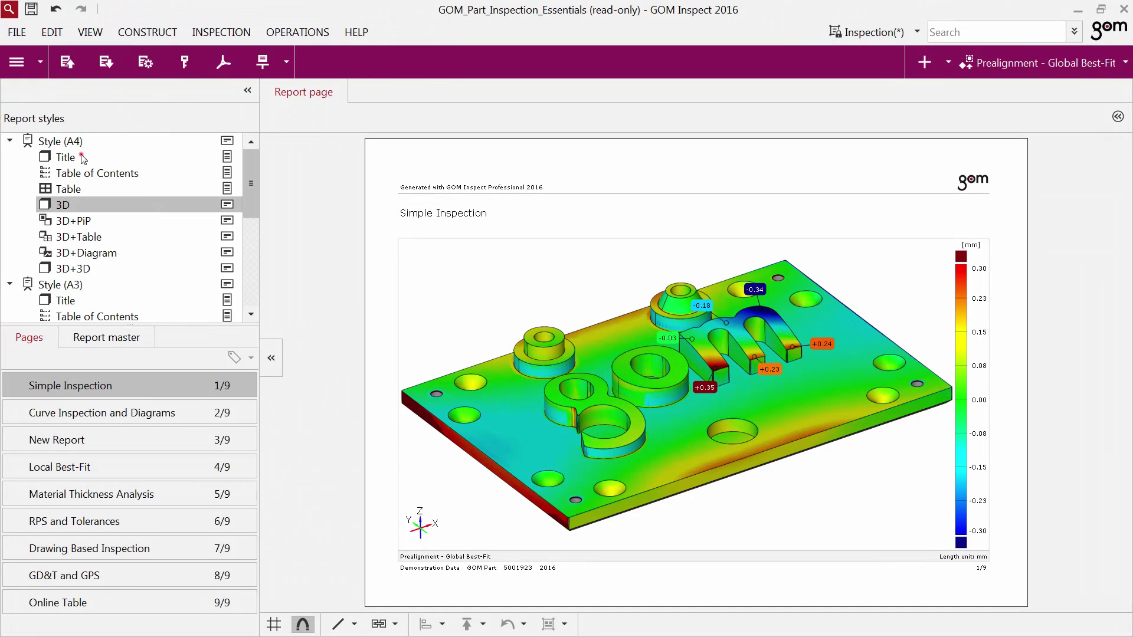
Insert a Title-style page named 'Title' as the report's first page.
drag(83, 158, 90, 373)
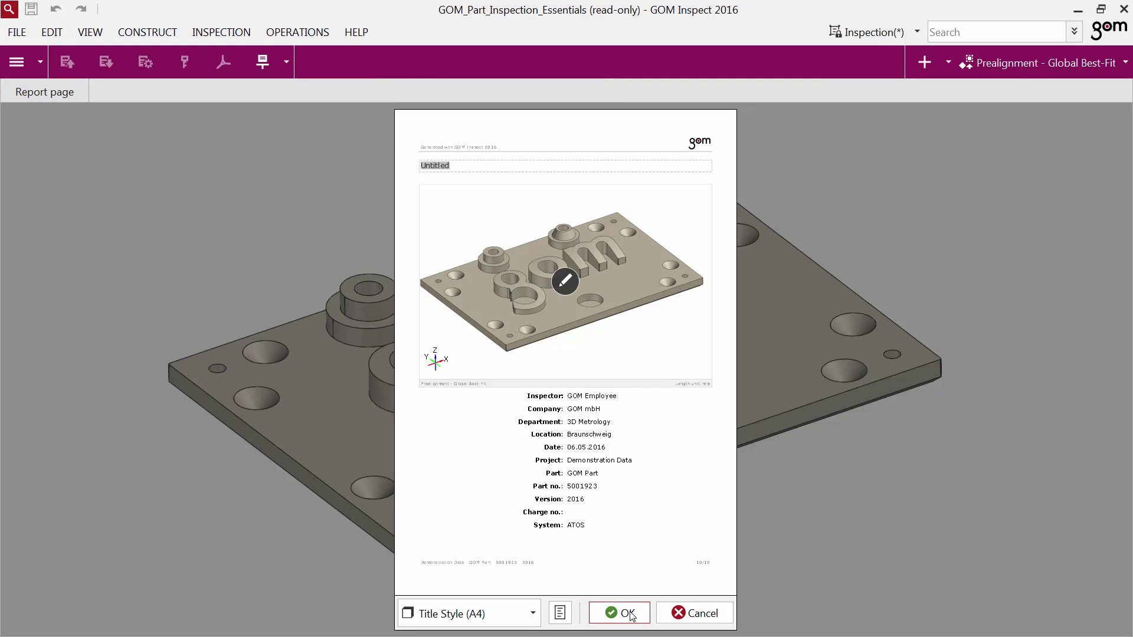
text(Title)
click(630, 614)
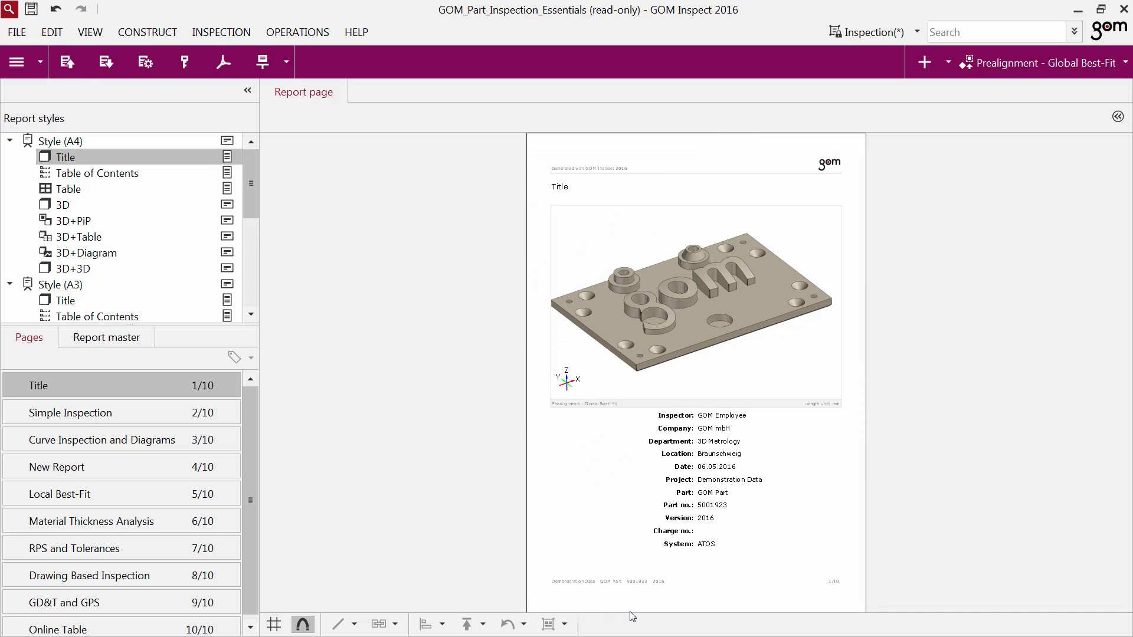
Add a Table of Contents page named 'TOC' below Title and view its style template.
click(116, 173)
drag(115, 173, 114, 400)
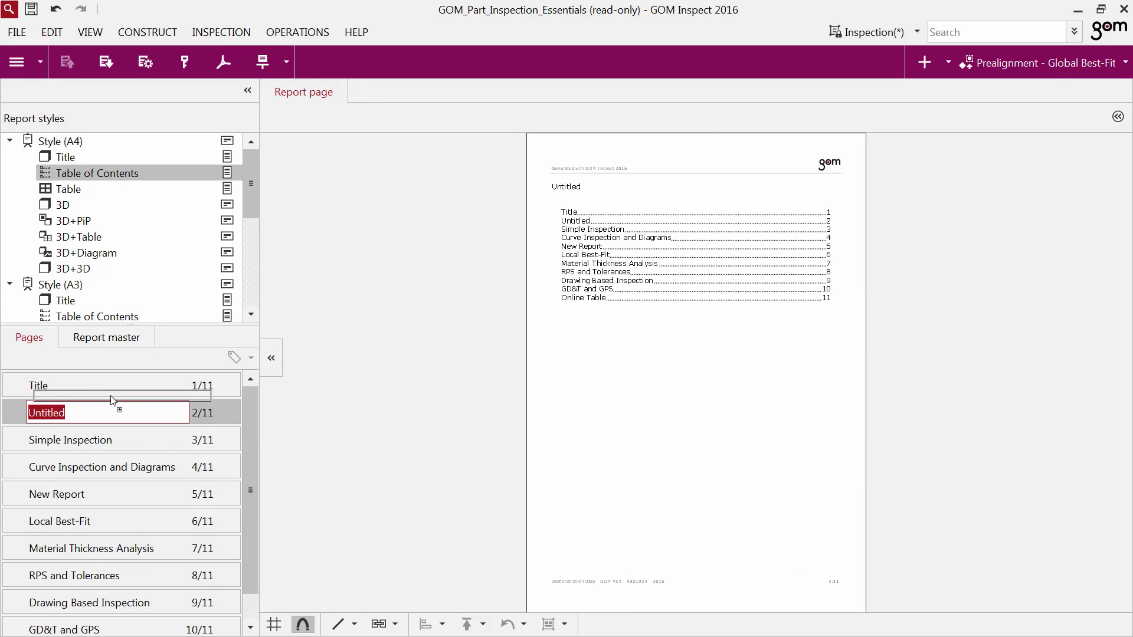
text(TOC)
key(Return)
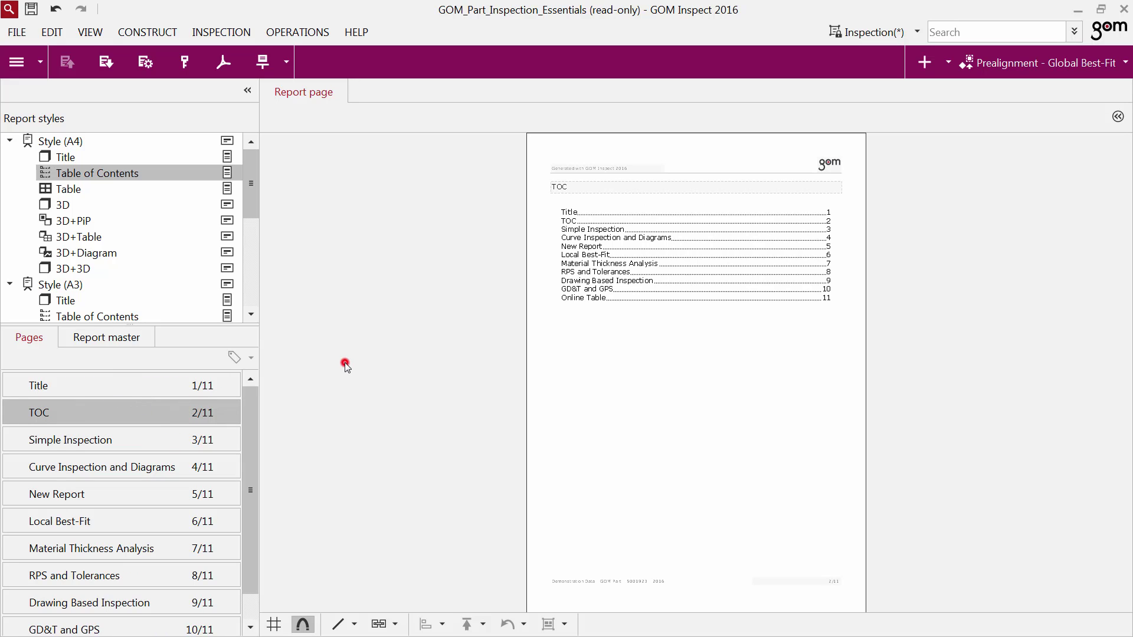
click(228, 173)
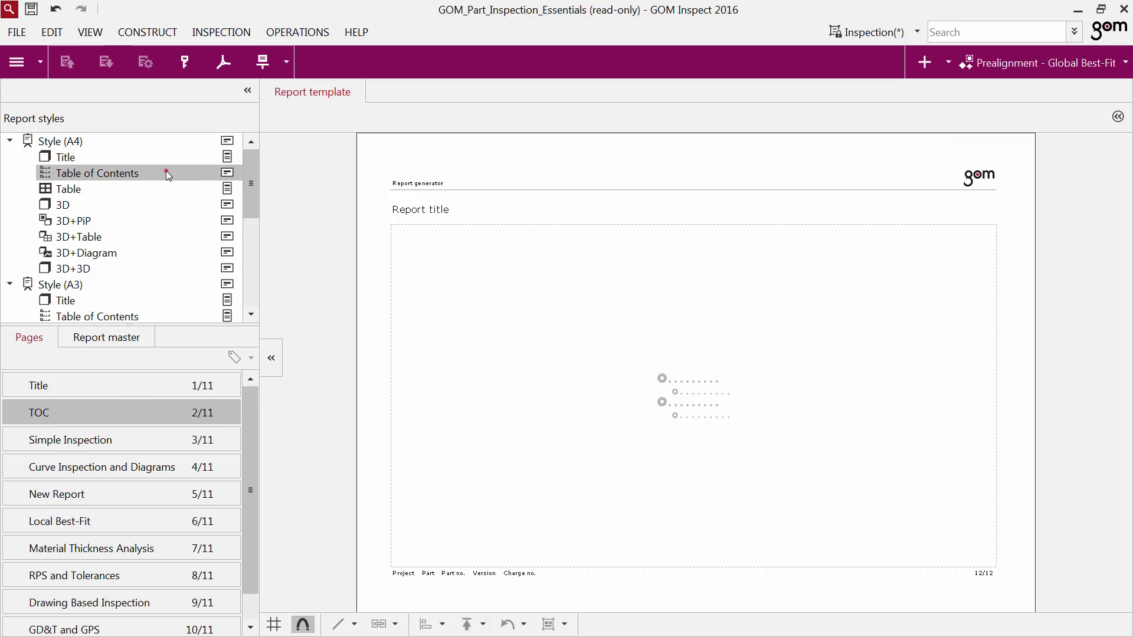